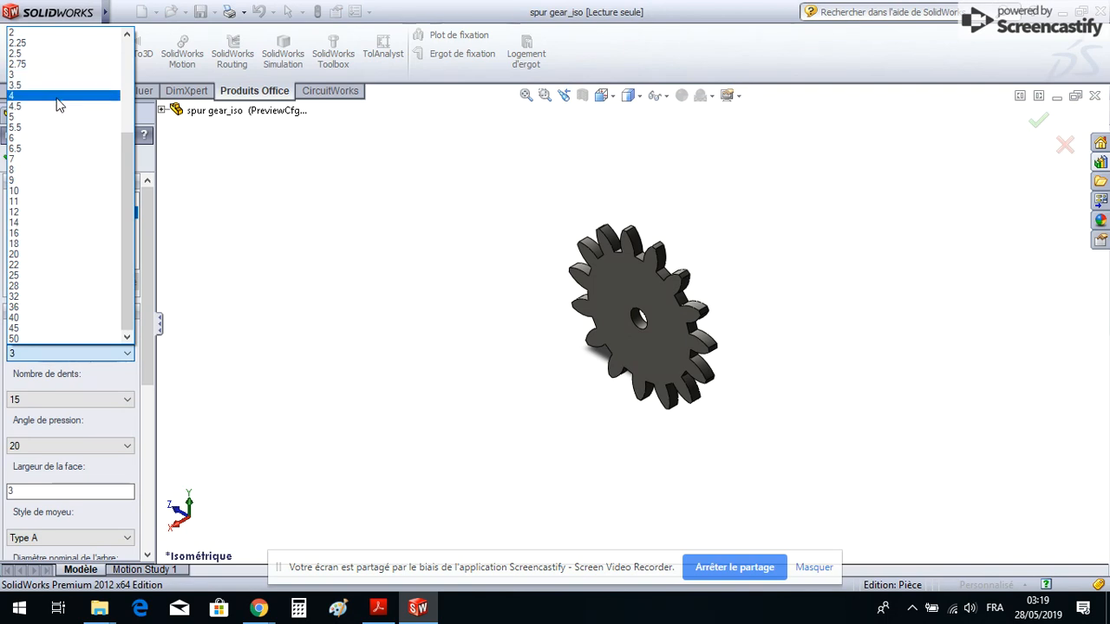
# Configure the spur gear with module 3, 15 teeth and a nominal shaft diameter of 6, and accept the component
pyautogui.click(60, 76)
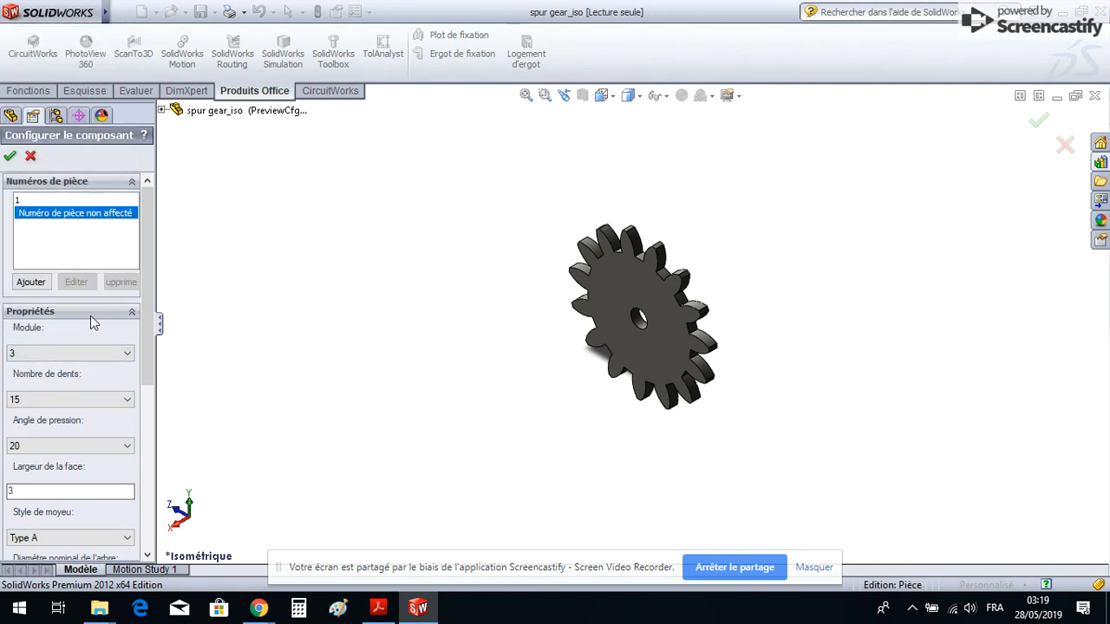
pyautogui.click(97, 401)
pyautogui.click(43, 79)
pyautogui.scroll(-3, 79, 522)
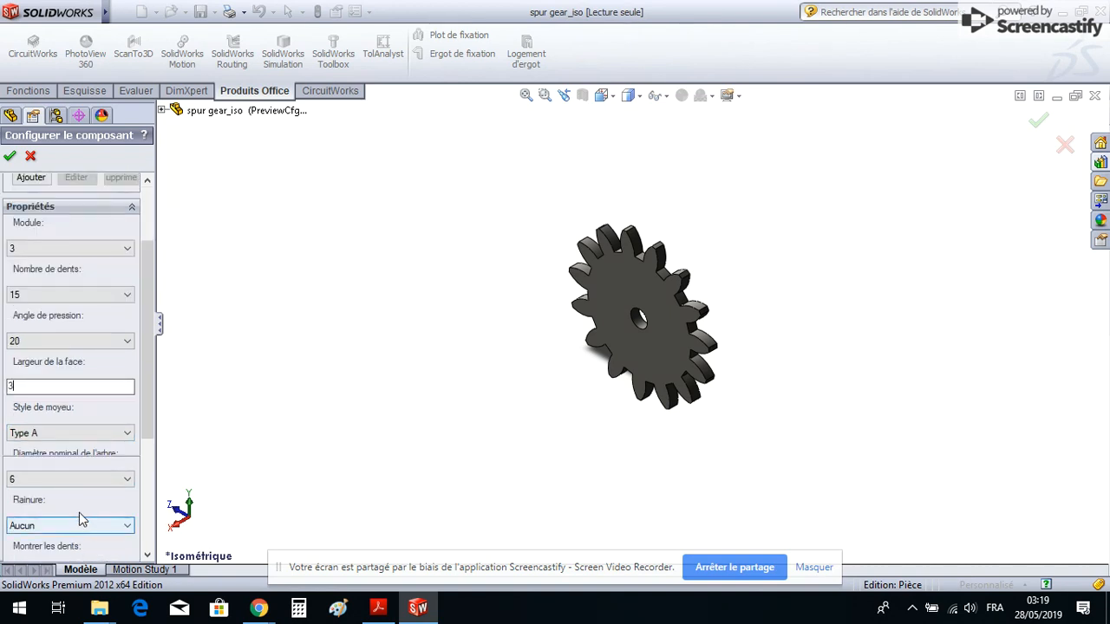
pyautogui.click(70, 482)
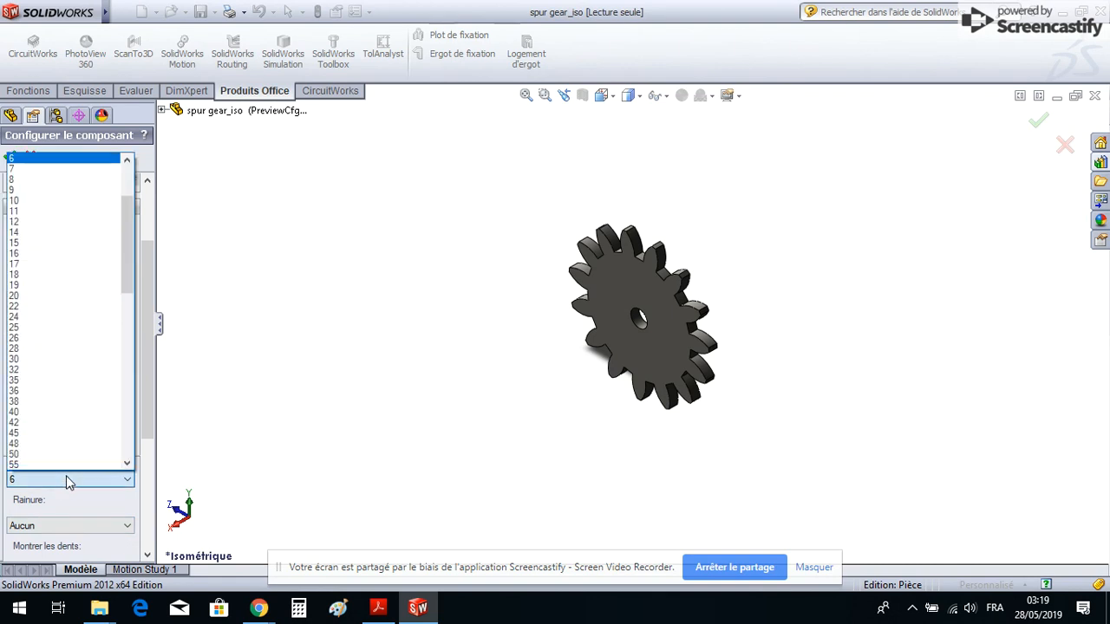
pyautogui.click(42, 157)
pyautogui.moveTo(143, 364); pyautogui.dragTo(166, 457)
pyautogui.click(11, 156)
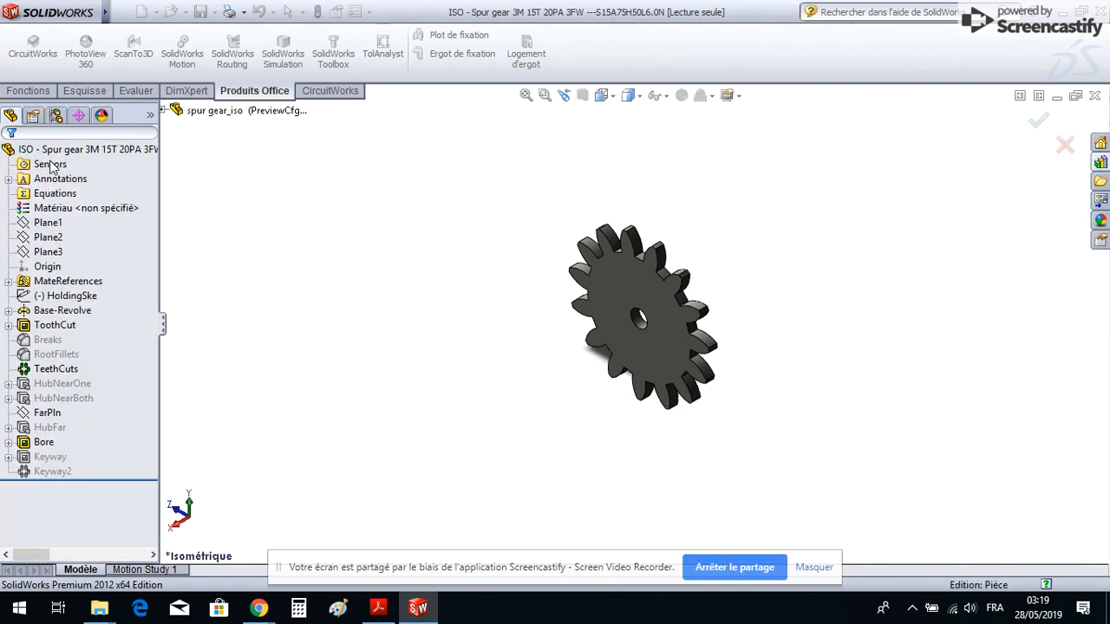
# Close the empty part Pièce2 and save the spur gear as a part named Z15 in the Bureau folder
pyautogui.click(1095, 97)
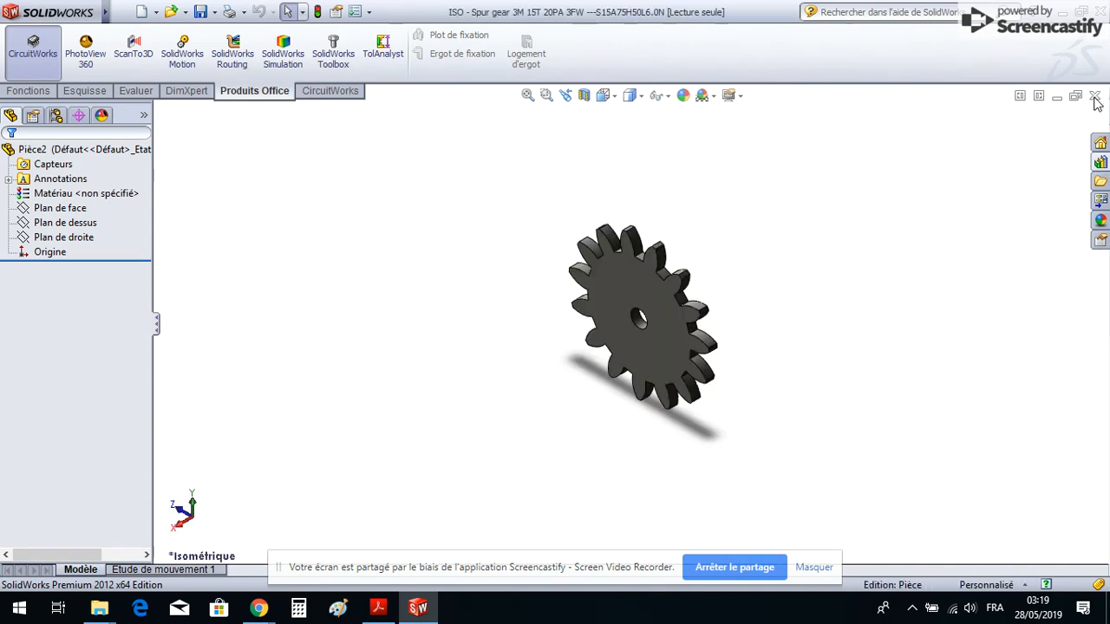
pyautogui.click(214, 12)
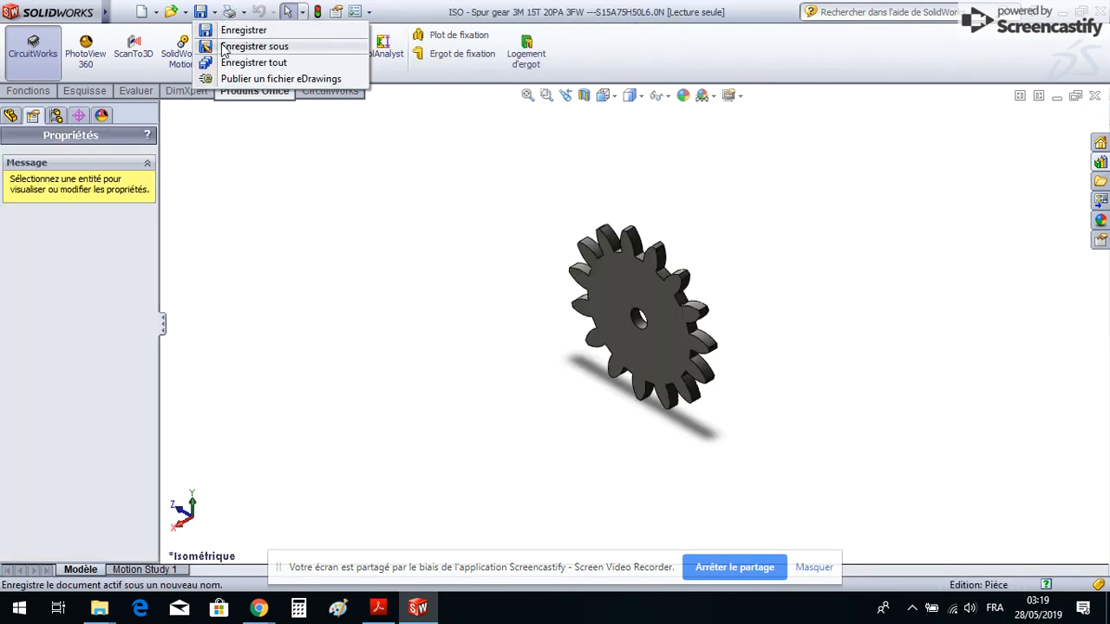
pyautogui.click(226, 46)
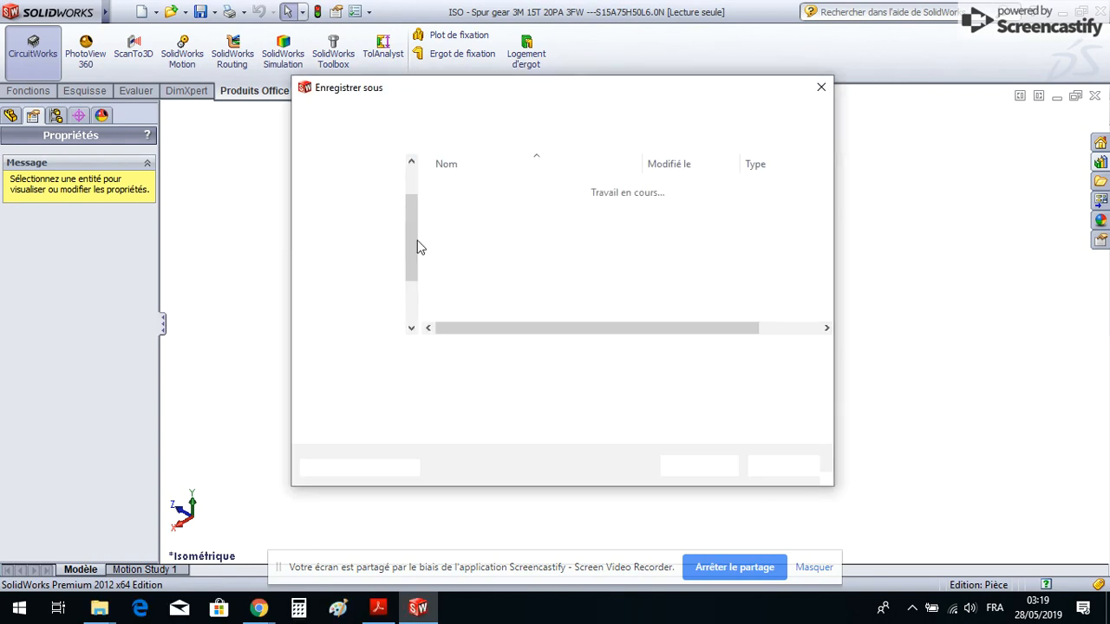
pyautogui.click(347, 184)
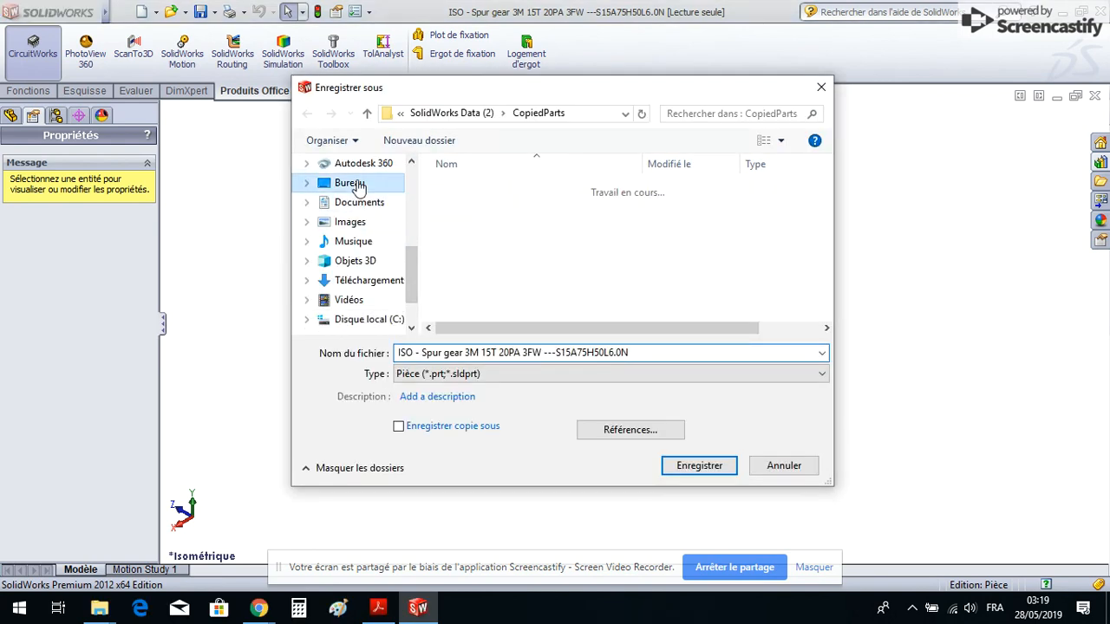
pyautogui.tripleClick(569, 355)
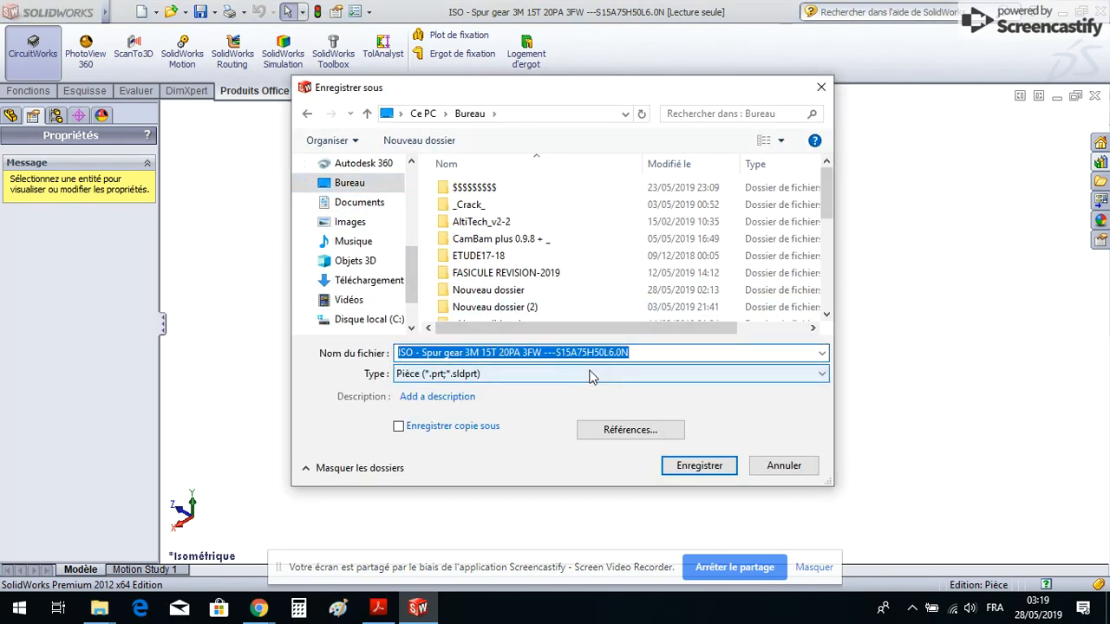
pyautogui.write('Z15')
pyautogui.click(705, 468)
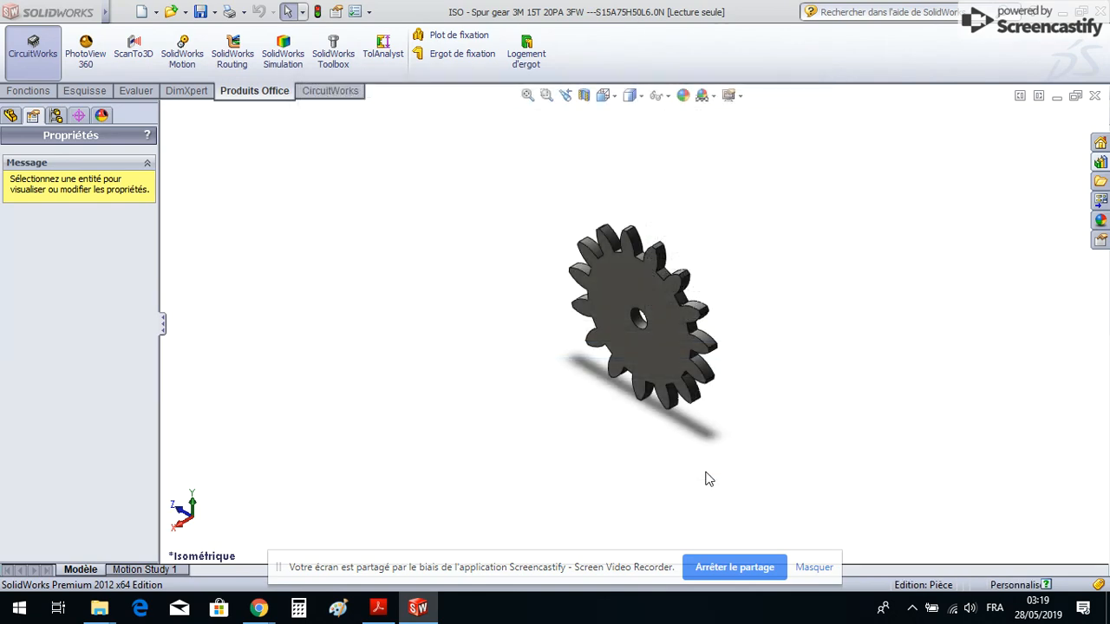
# Close the gear part and open the saved Z15 file from the Bureau folder
pyautogui.click(1094, 95)
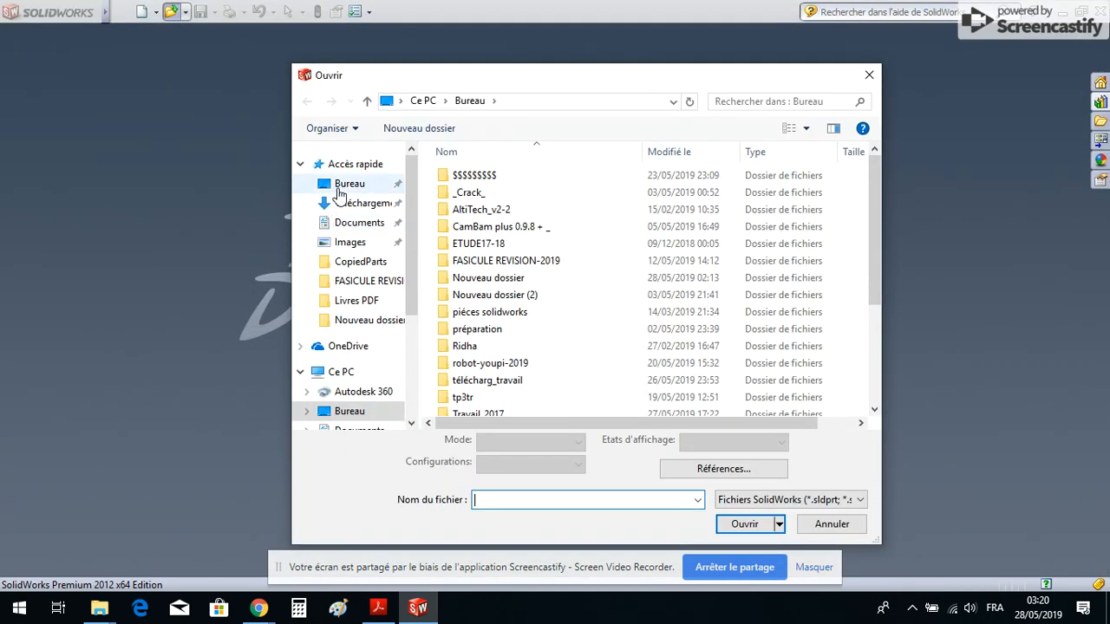
pyautogui.scroll(-3, 558, 225)
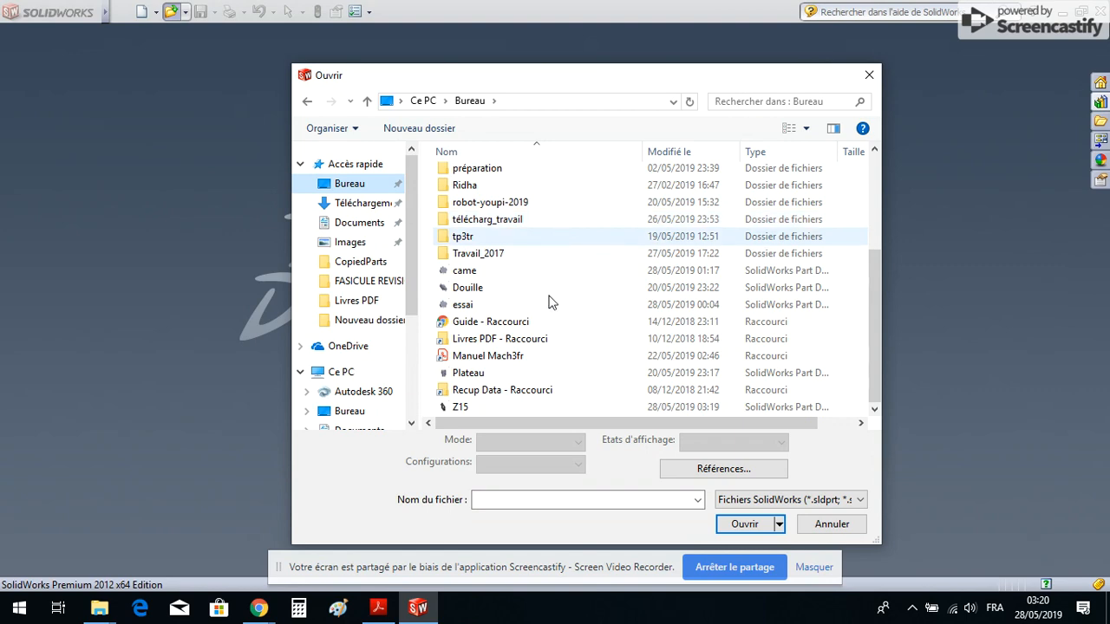
pyautogui.click(474, 413)
pyautogui.click(733, 523)
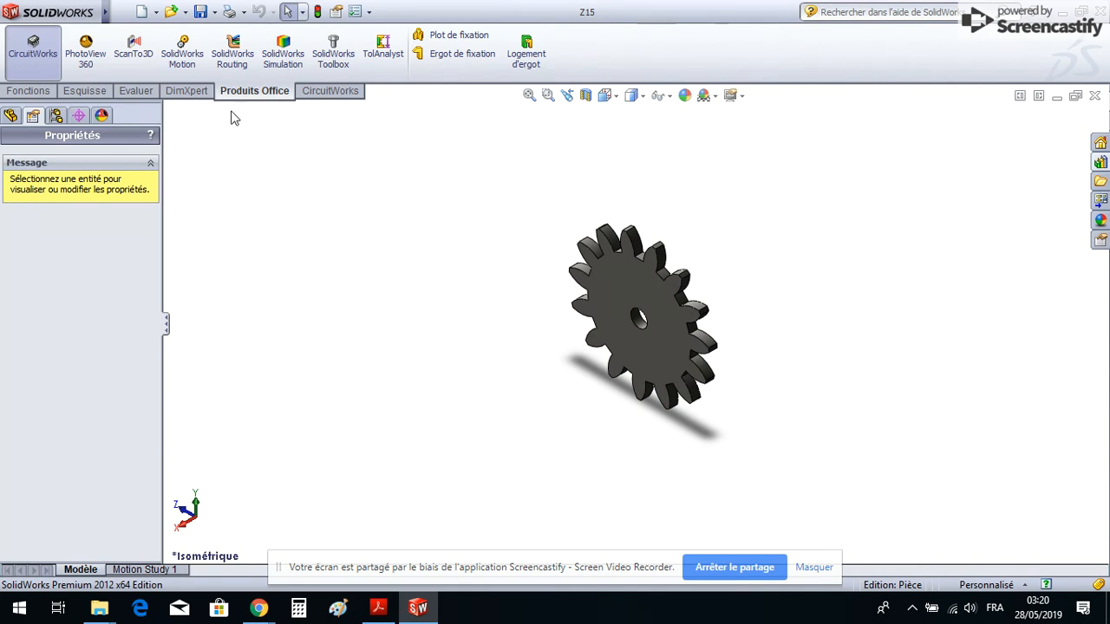
# Create a drawing from the gear part on an A4 (ISO) sheet without displaying the sheet format
pyautogui.click(155, 12)
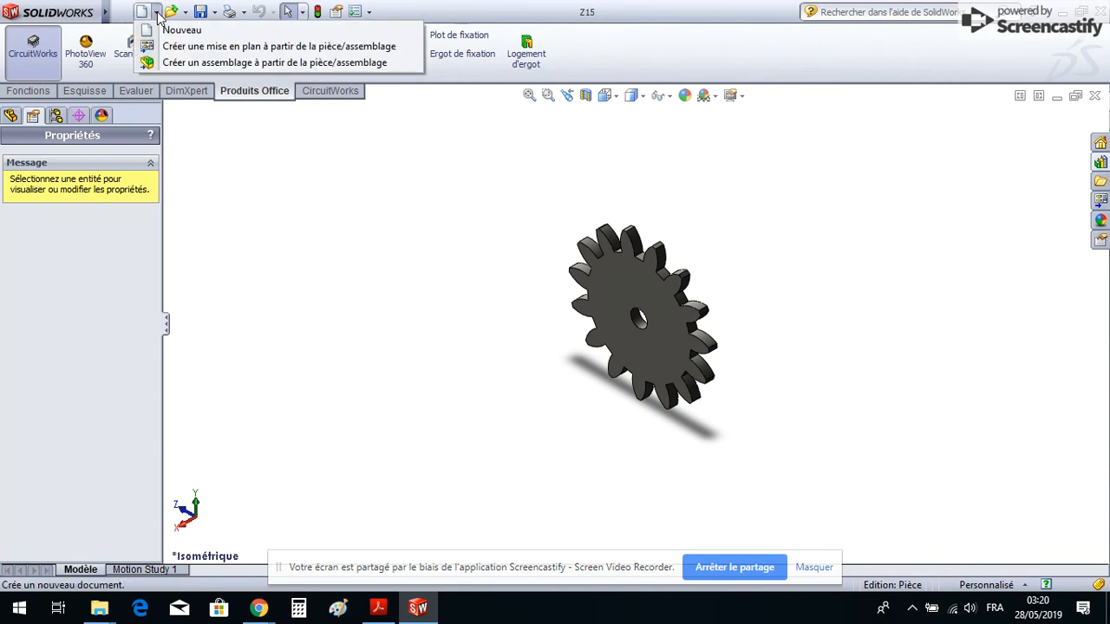
pyautogui.click(203, 47)
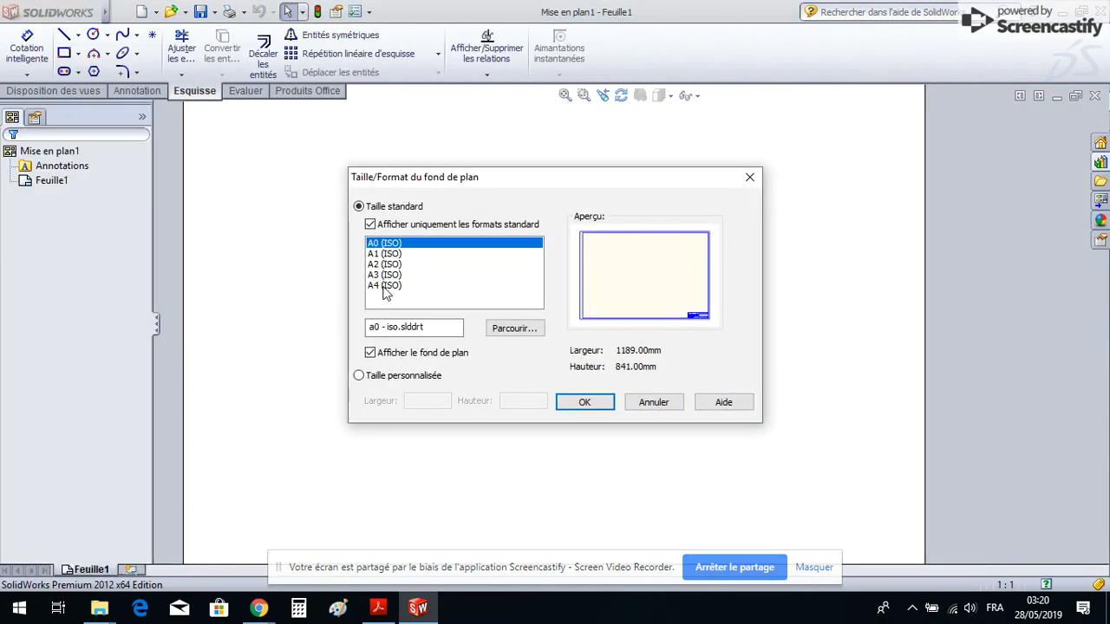
pyautogui.click(386, 286)
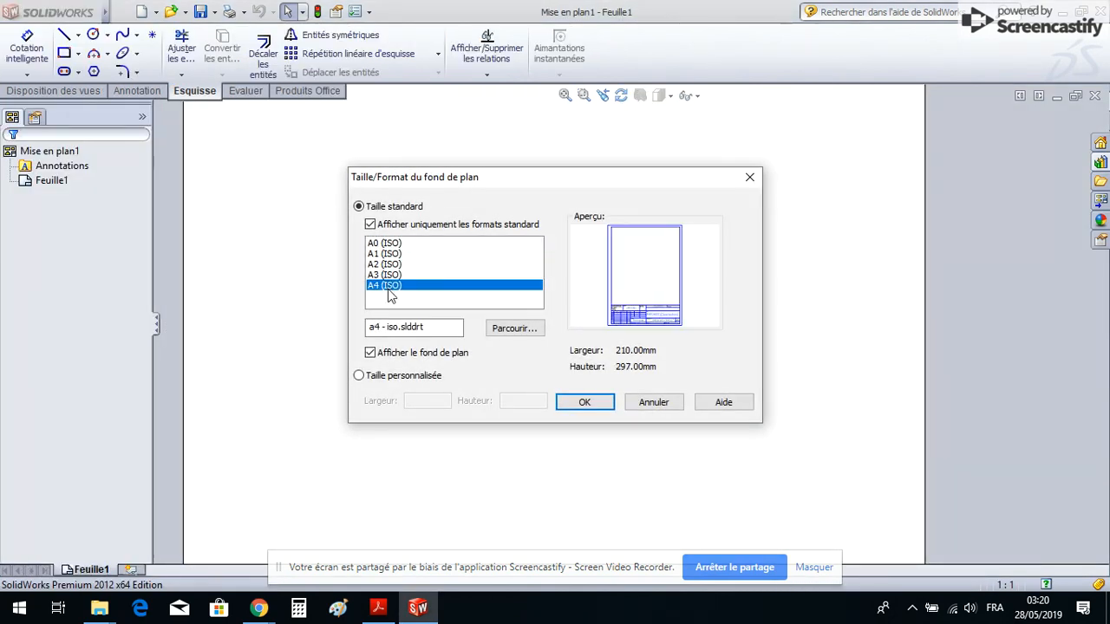
pyautogui.click(405, 361)
pyautogui.click(391, 378)
pyautogui.click(585, 404)
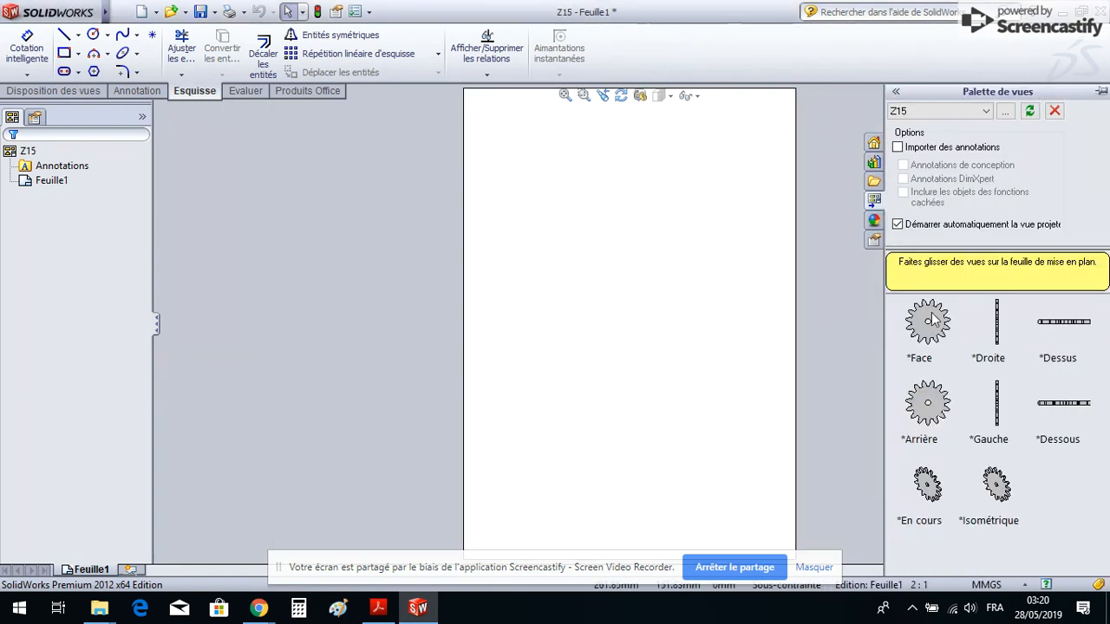
# Place the gear's Face view near the middle of the drawing sheet
pyautogui.click(932, 325)
pyautogui.moveTo(932, 325); pyautogui.dragTo(640, 310)
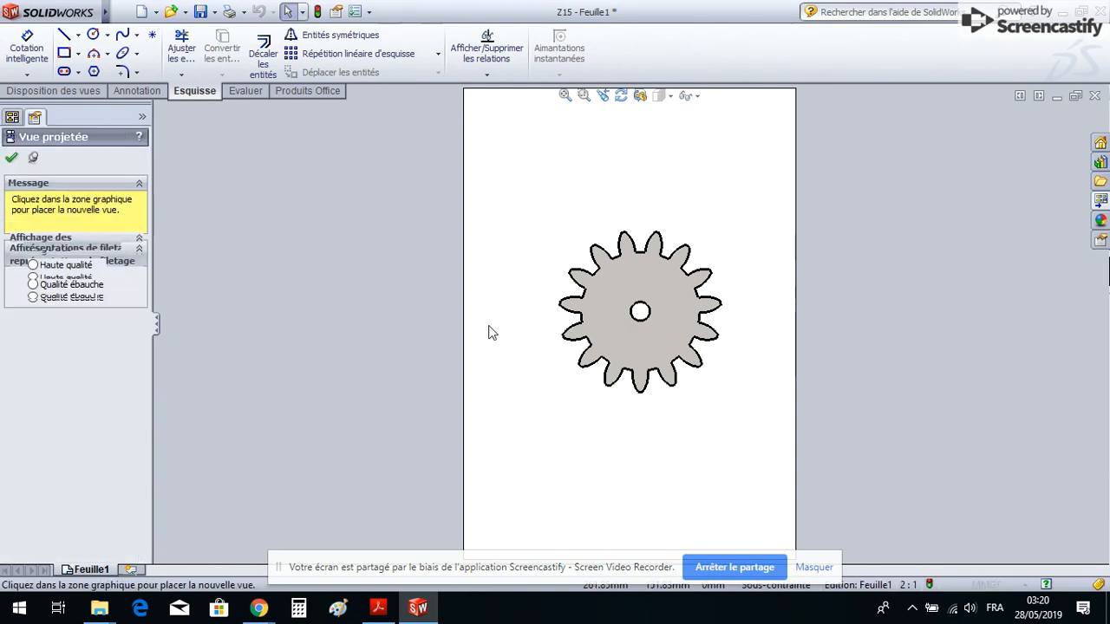
# Try to set a custom 1:1 scale for the projected view and end the view placement
pyautogui.moveTo(143, 333); pyautogui.dragTo(130, 390)
pyautogui.scroll(-3, 130, 390)
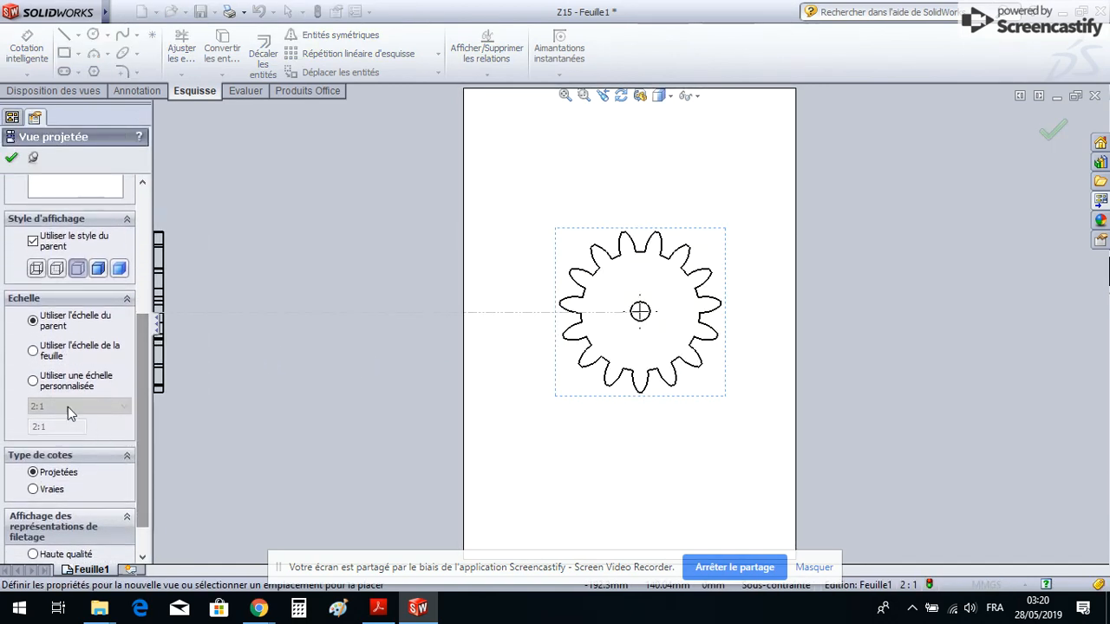
pyautogui.click(63, 386)
pyautogui.click(77, 404)
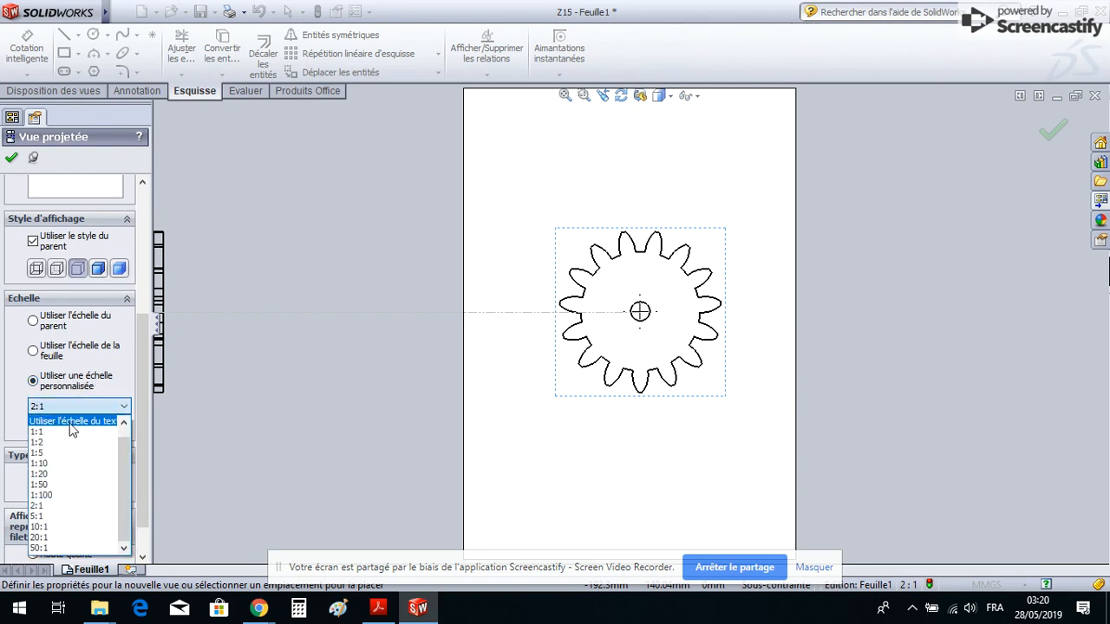
pyautogui.click(71, 433)
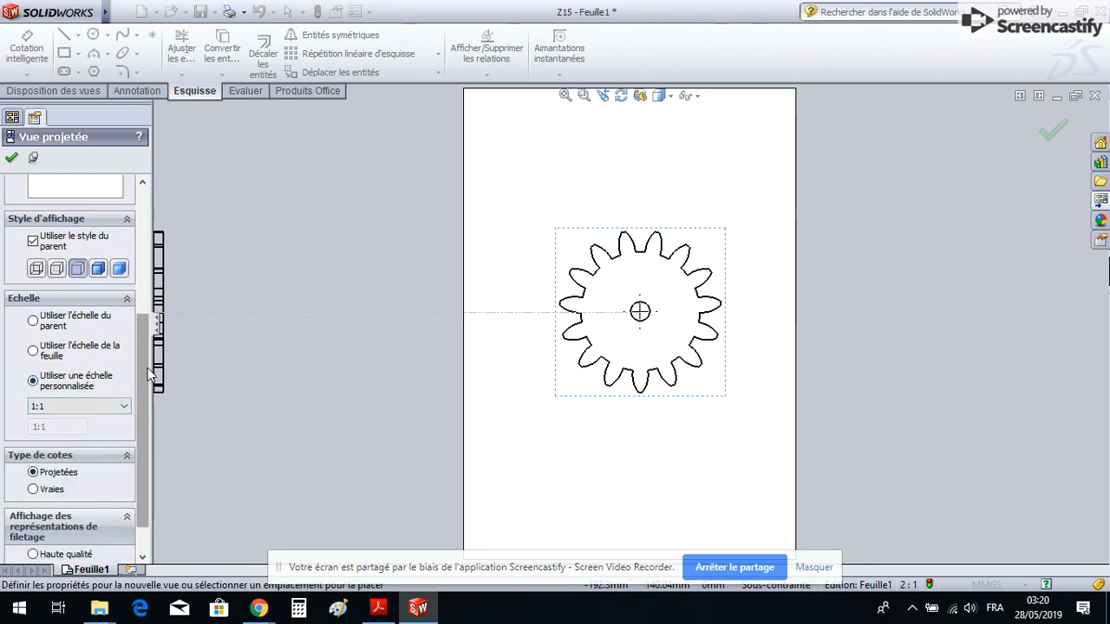
pyautogui.click(12, 160)
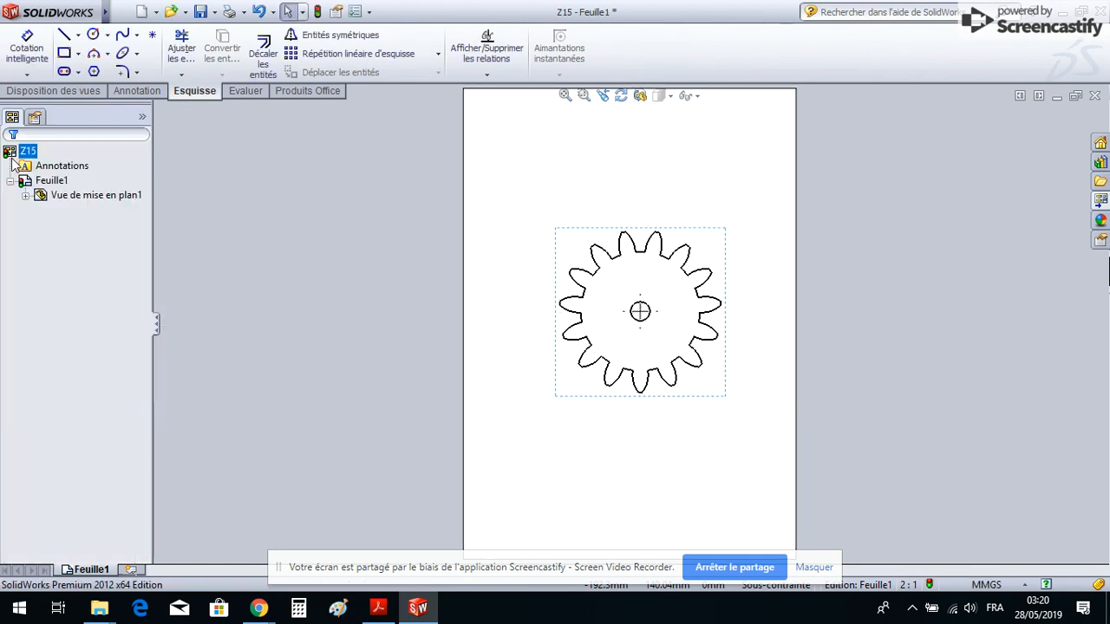
# Delete the centre mark from the gear's bore in the drawing view
pyautogui.scroll(3, 652, 319)
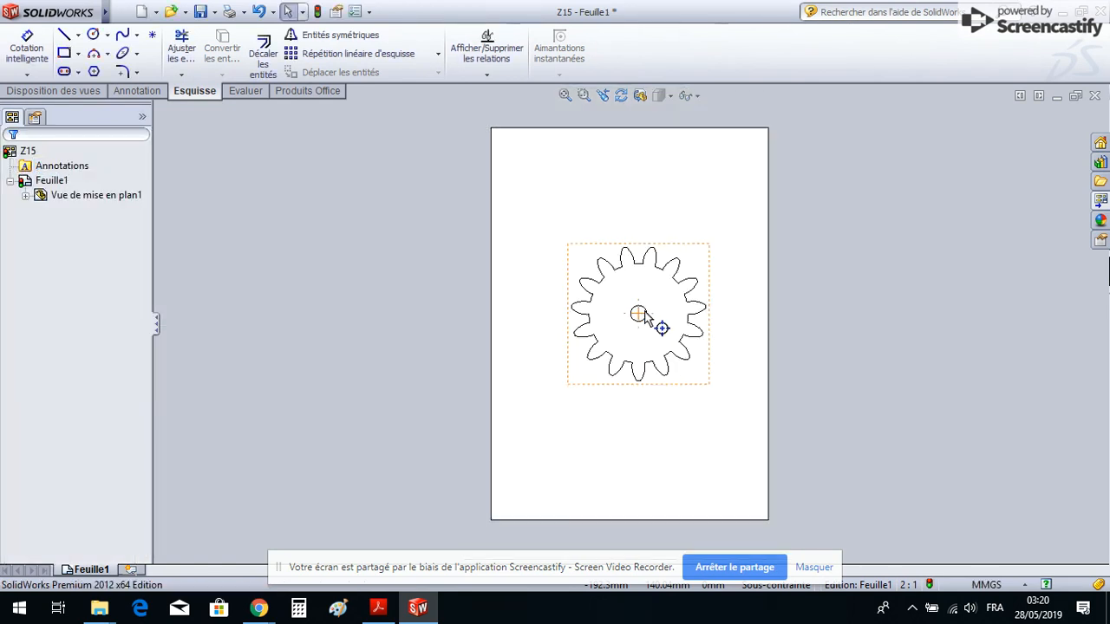
pyautogui.scroll(-5, 648, 325)
pyautogui.scroll(-3, 623, 332)
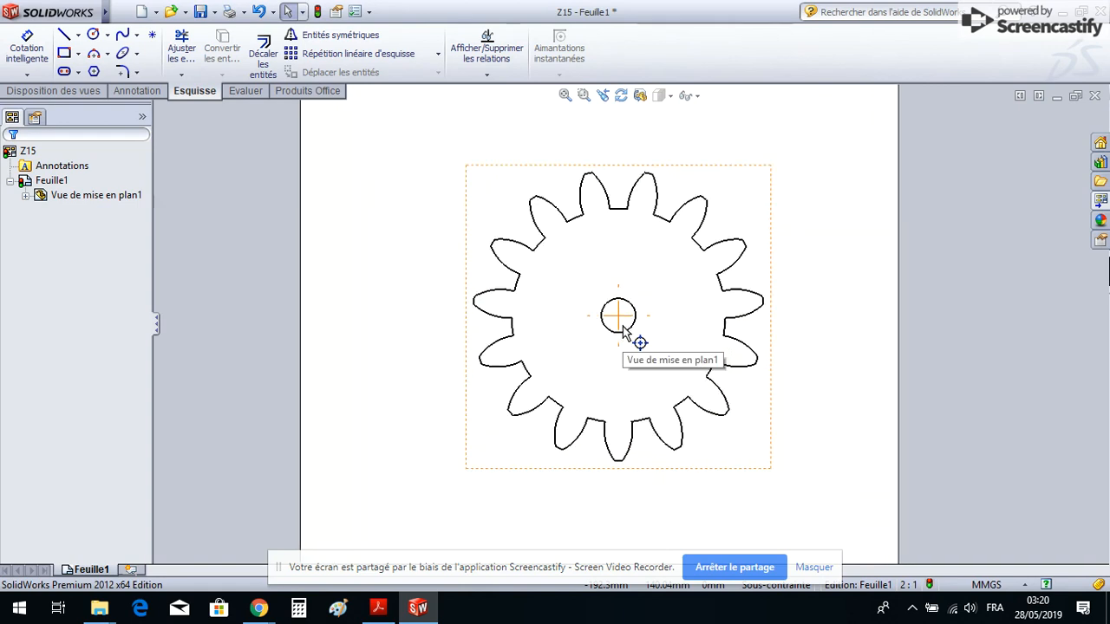
pyautogui.click(620, 314)
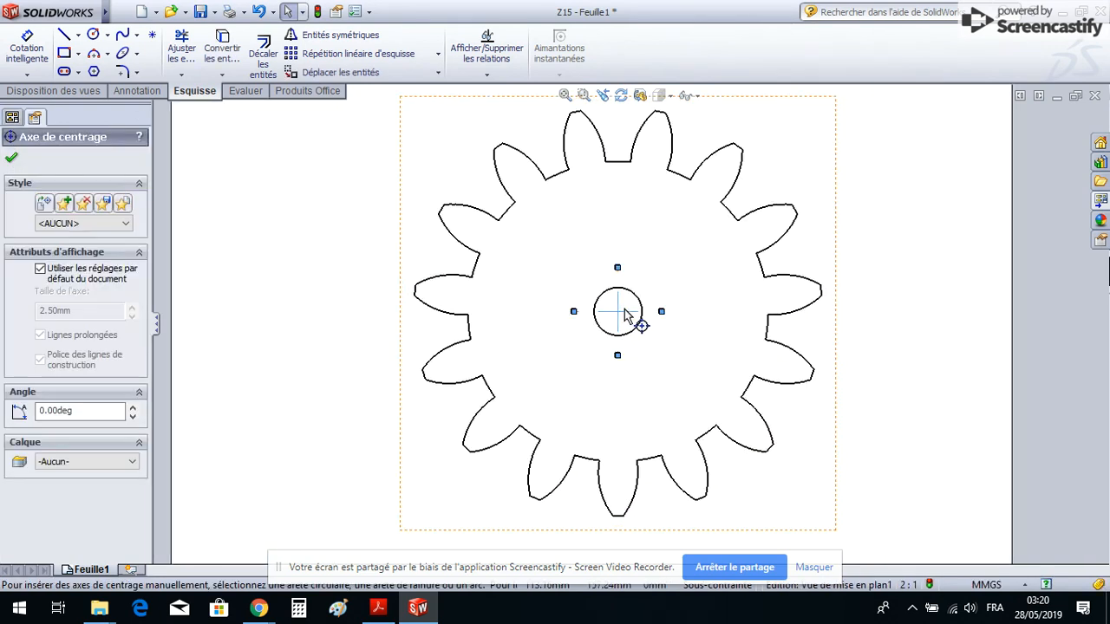
pyautogui.press('Escape')
pyautogui.scroll(3, 640, 343)
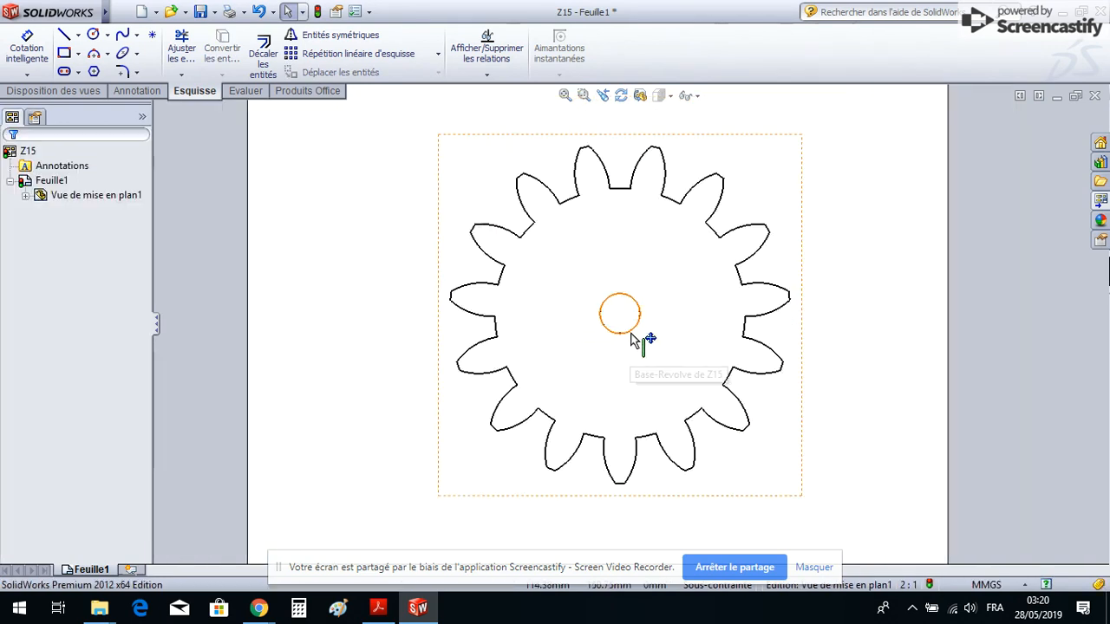
# Save the drawing as Z15 in the Bureau folder and export it there as a DXF file with the same name
pyautogui.click(215, 12)
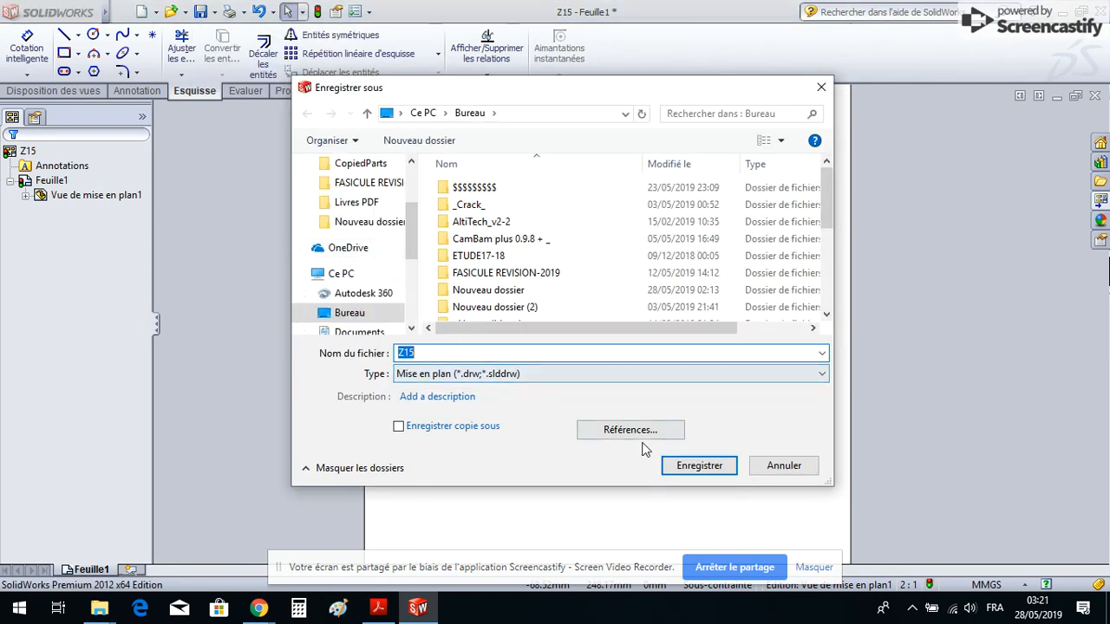
pyautogui.click(694, 466)
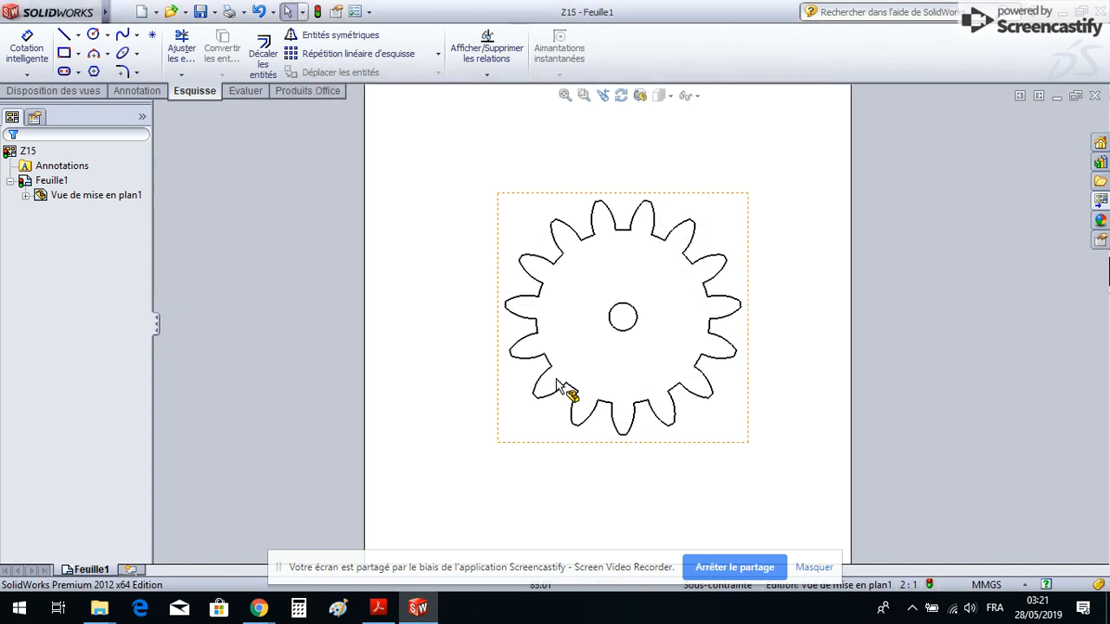
pyautogui.click(215, 14)
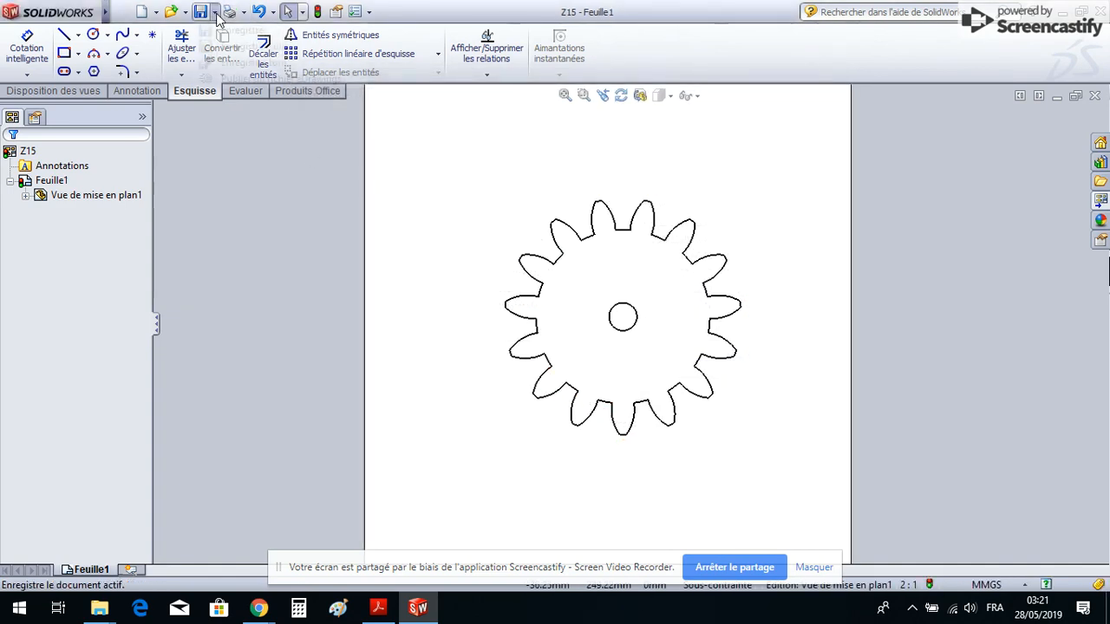
pyautogui.click(233, 50)
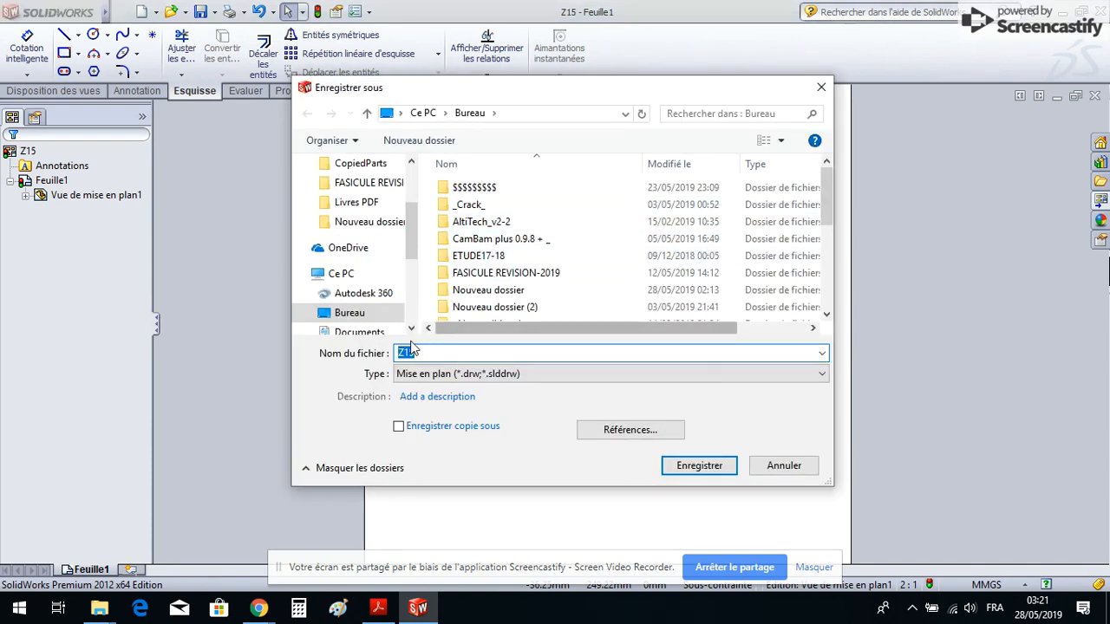
pyautogui.click(515, 375)
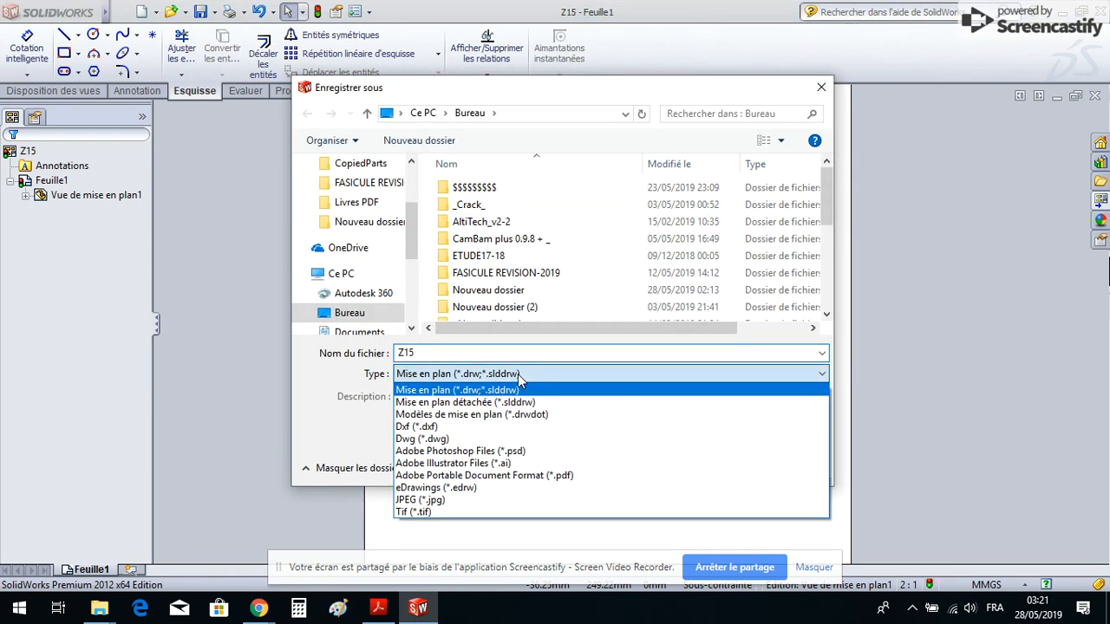
pyautogui.click(457, 428)
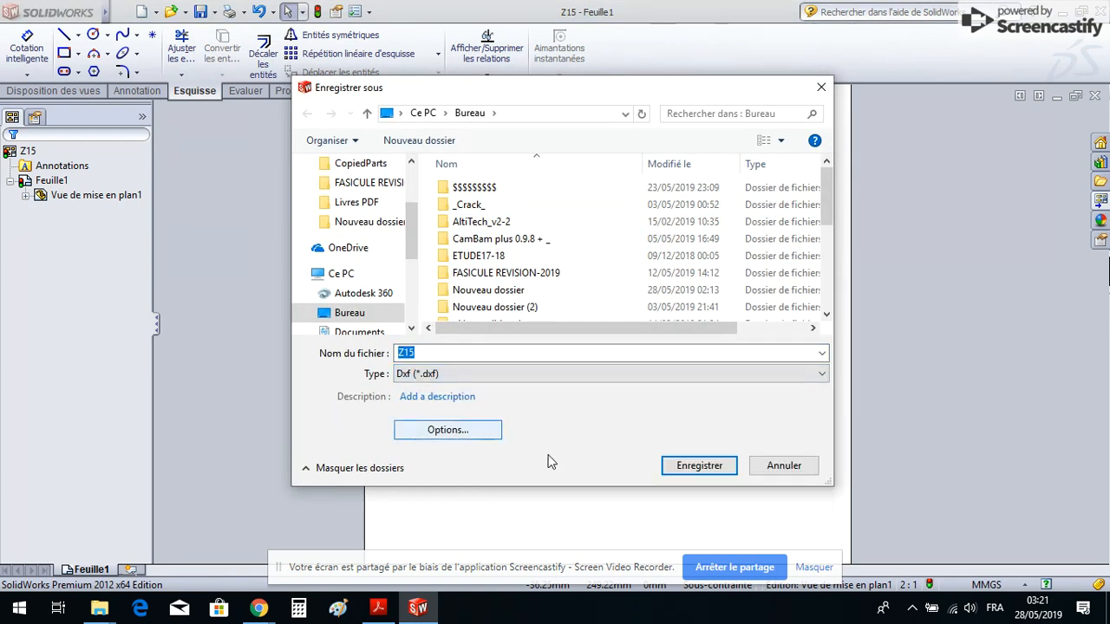
pyautogui.click(701, 464)
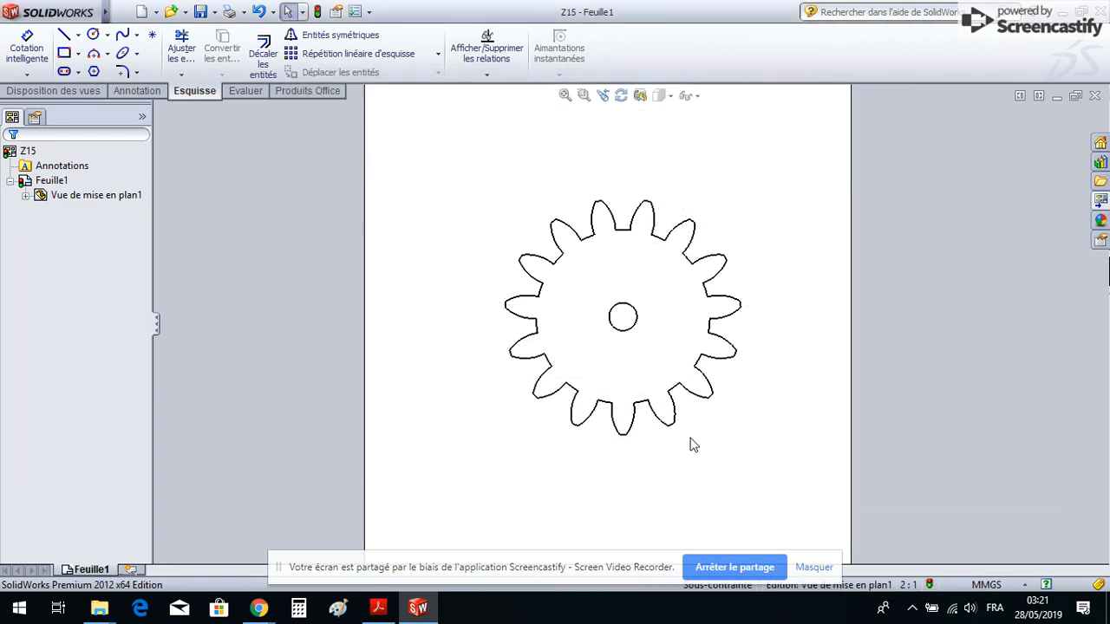
# Close the drawing and the gear part, and exit SolidWorks
pyautogui.click(1095, 97)
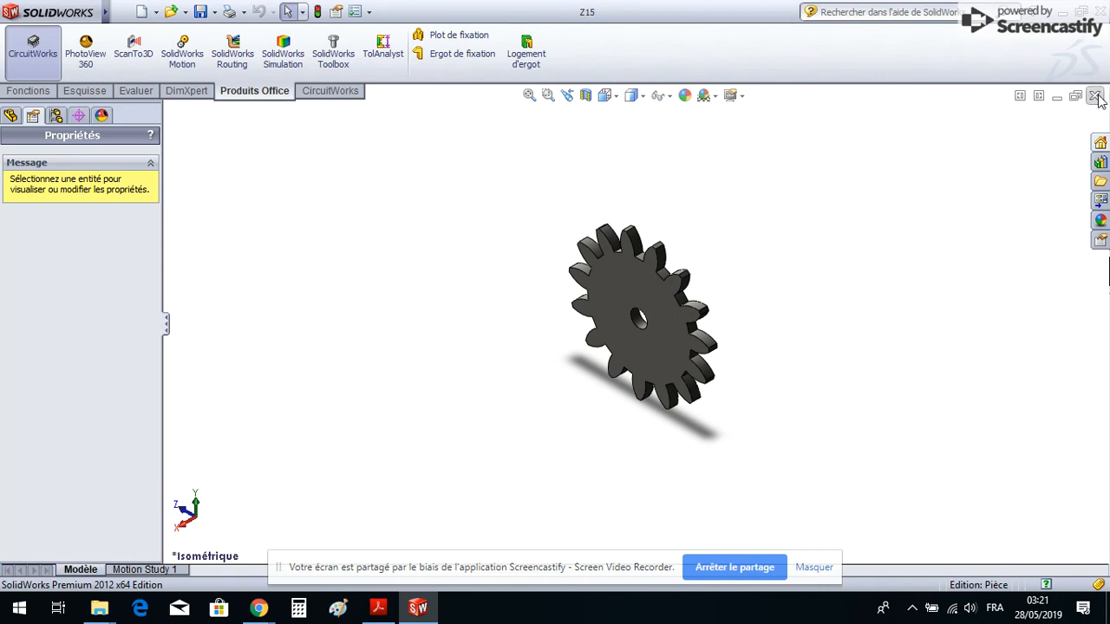
pyautogui.click(1095, 96)
pyautogui.click(1099, 10)
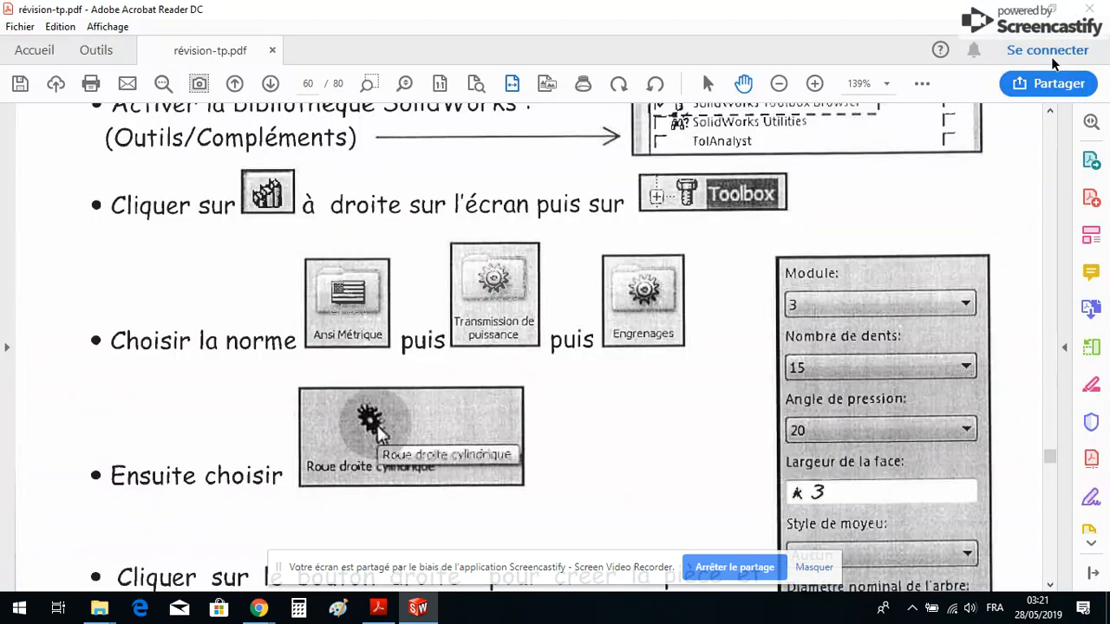
# Minimise the PDF reader and browser windows and start CamBam from the desktop
pyautogui.click(1013, 10)
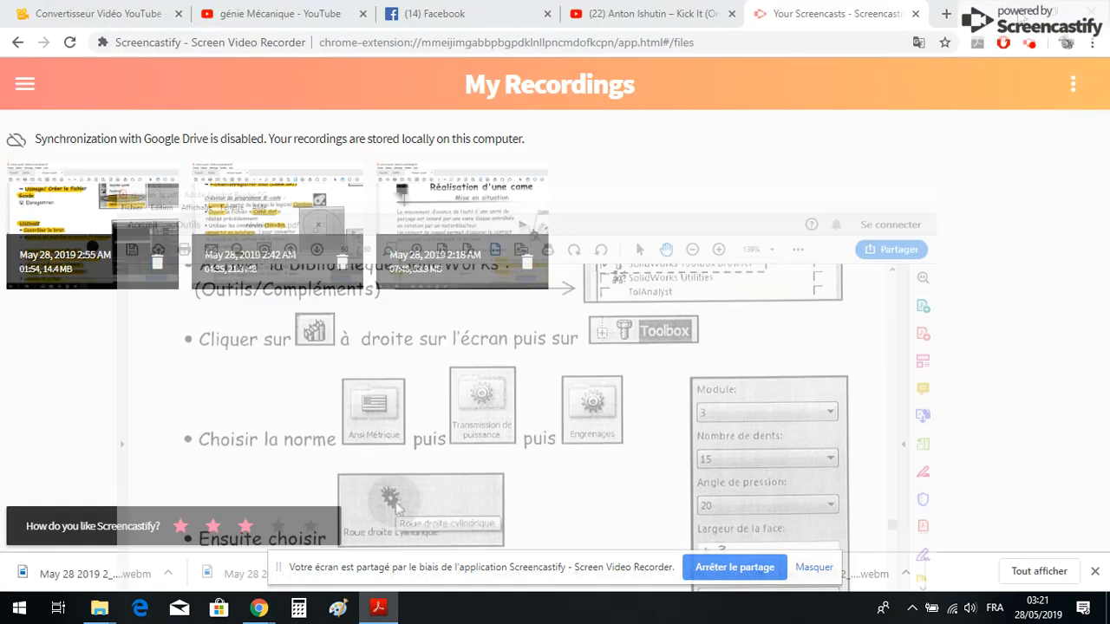
pyautogui.click(1013, 10)
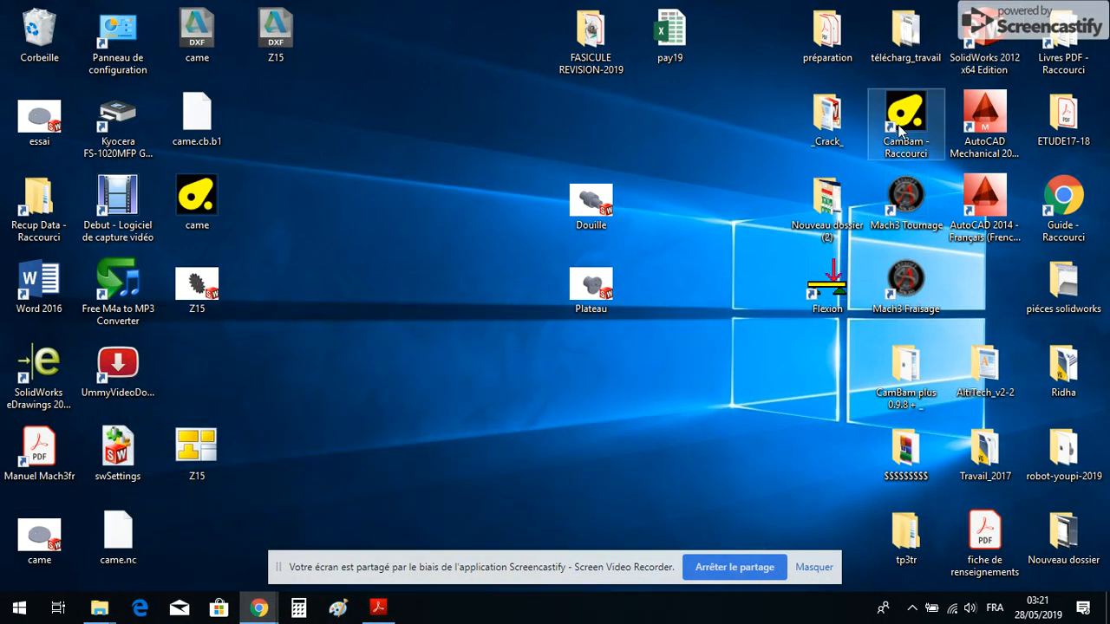
pyautogui.click(898, 154)
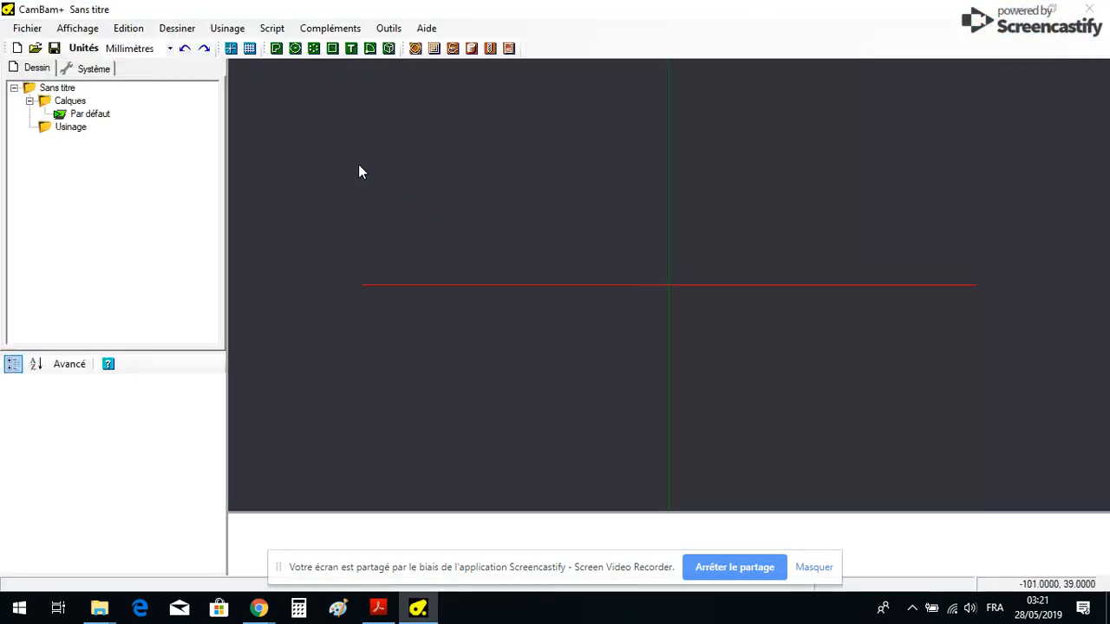
# Open the Z15 DXF drawing from the Bureau folder
pyautogui.click(26, 27)
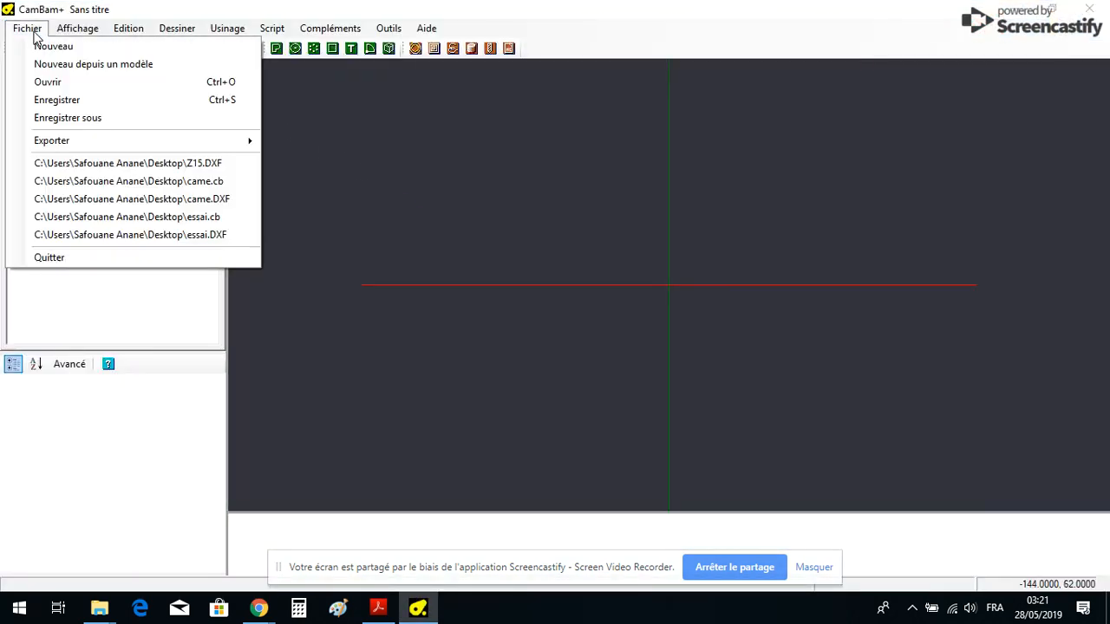
pyautogui.click(55, 78)
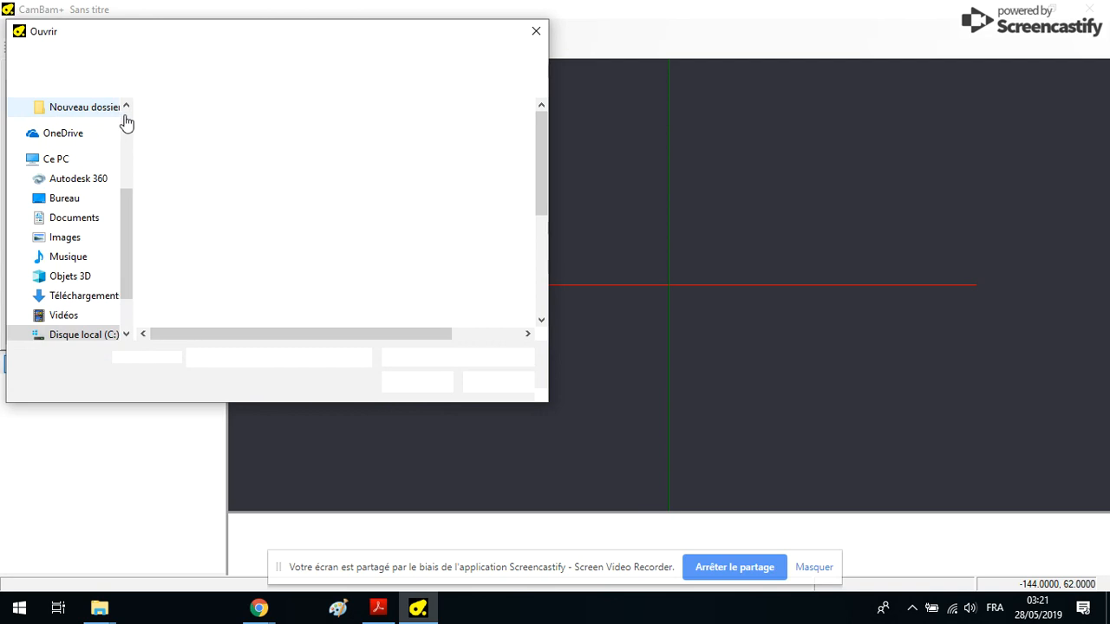
pyautogui.scroll(-4, 257, 166)
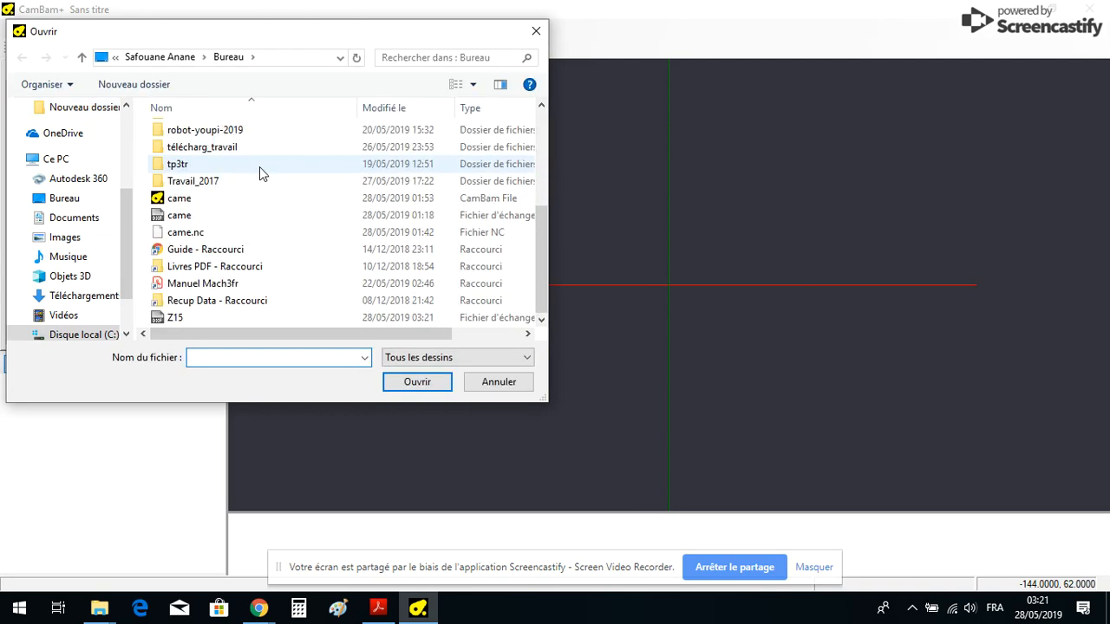
pyautogui.click(189, 319)
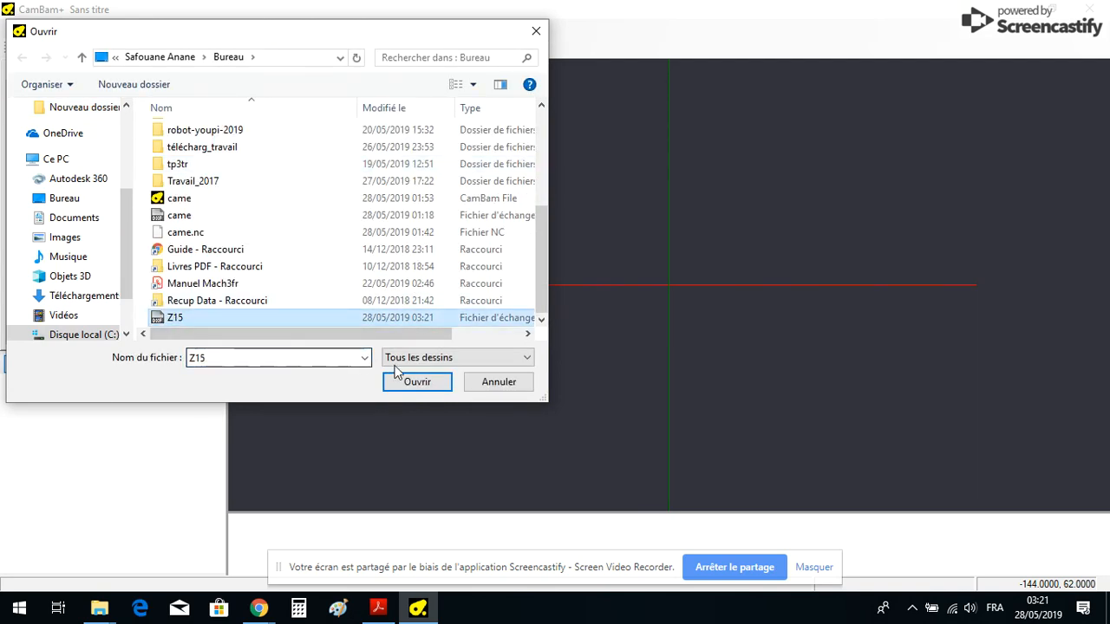
pyautogui.click(417, 385)
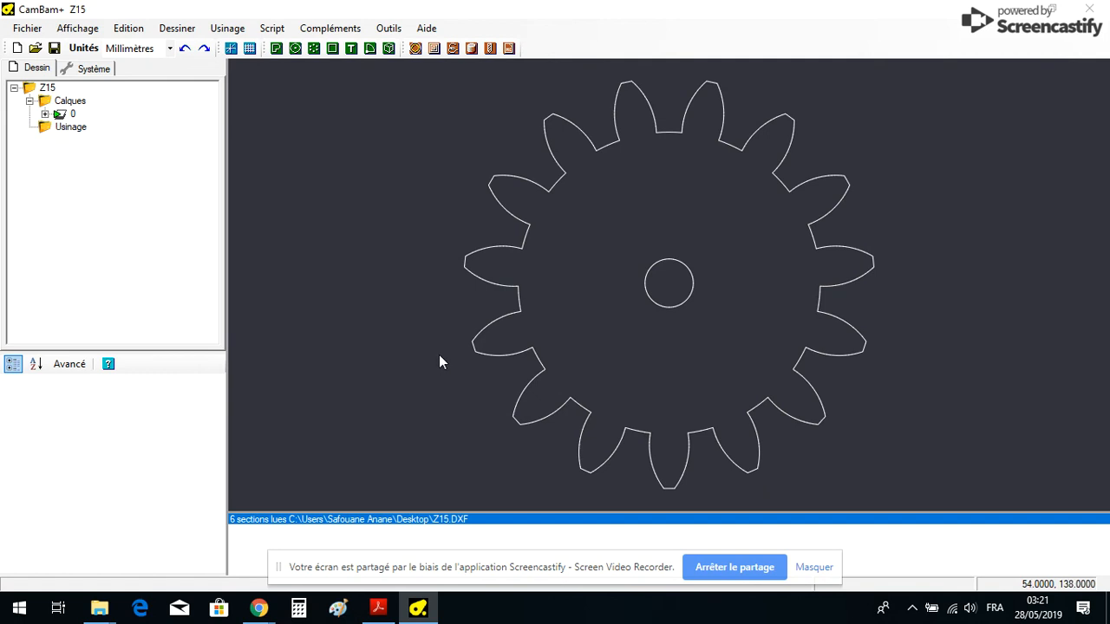
# Select the gear's bore circle and convert it to a polyline
pyautogui.scroll(-2, 445, 343)
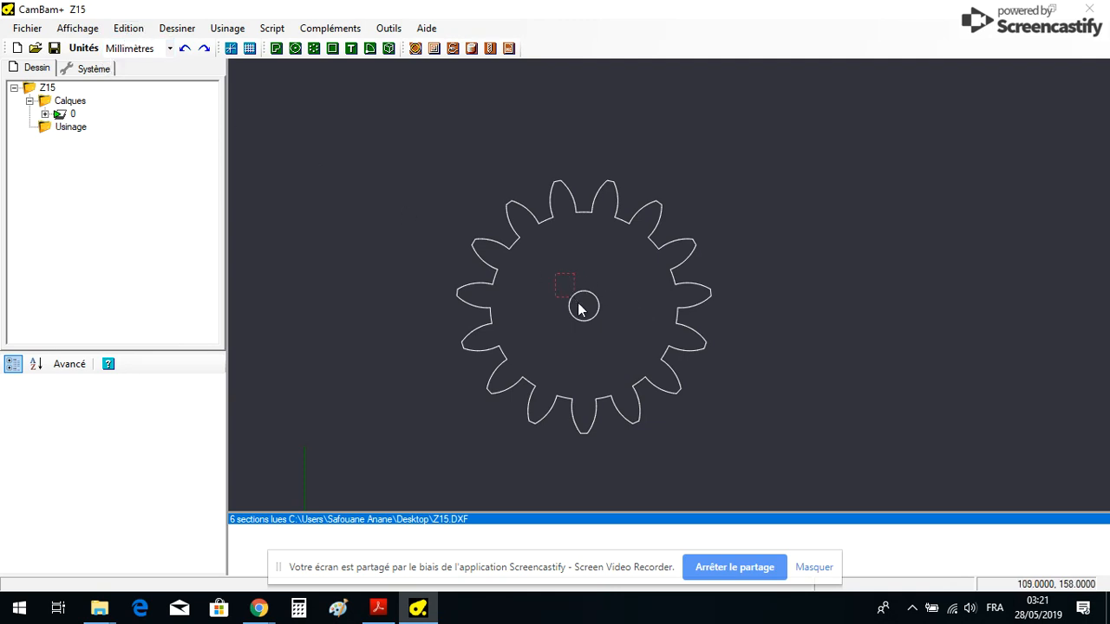
pyautogui.moveTo(616, 337); pyautogui.dragTo(616, 338)
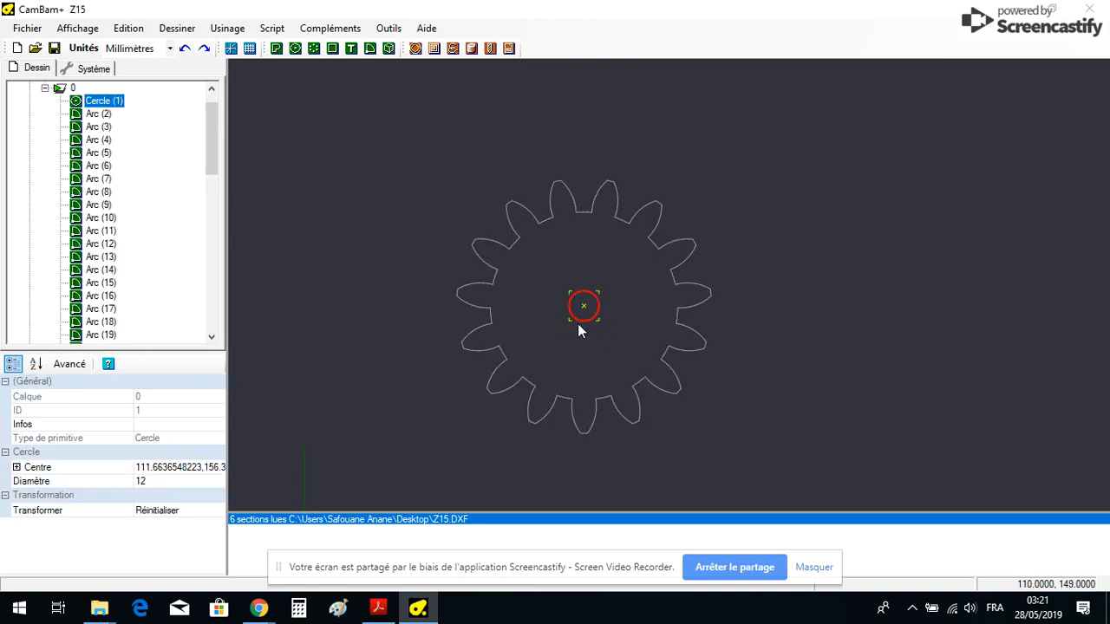
pyautogui.click(129, 27)
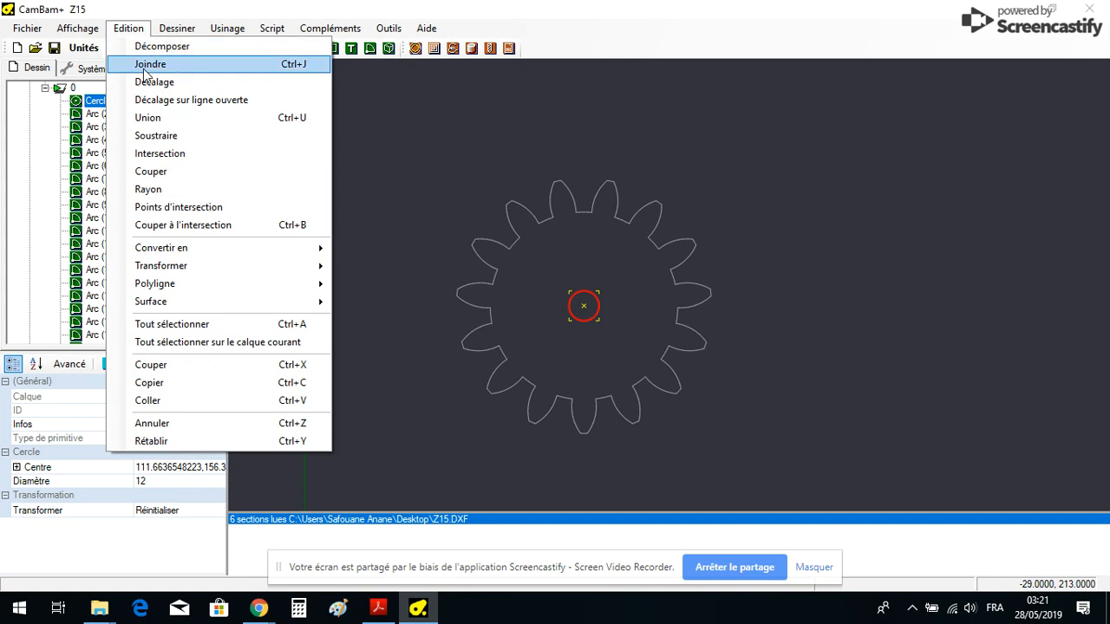
pyautogui.click(145, 71)
pyautogui.click(129, 28)
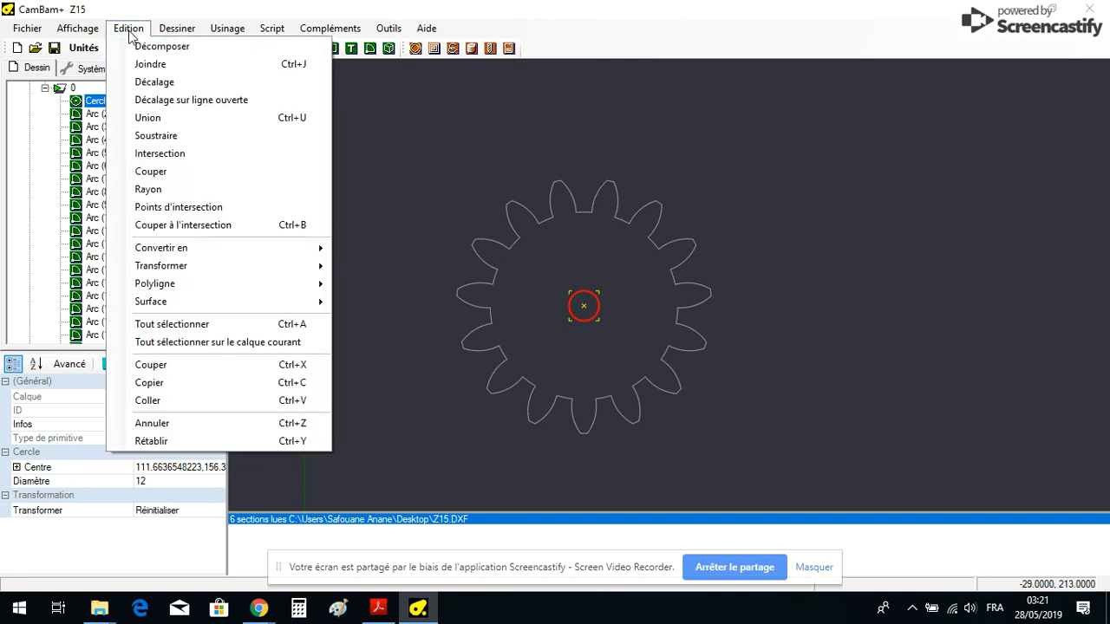
pyautogui.moveTo(255, 250)
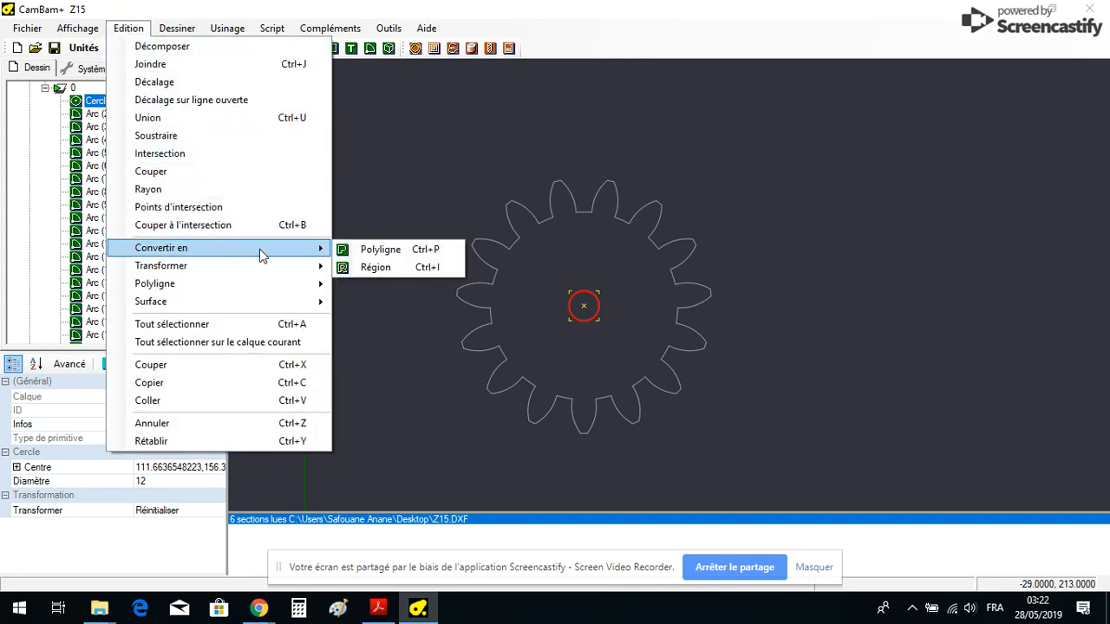
pyautogui.click(358, 252)
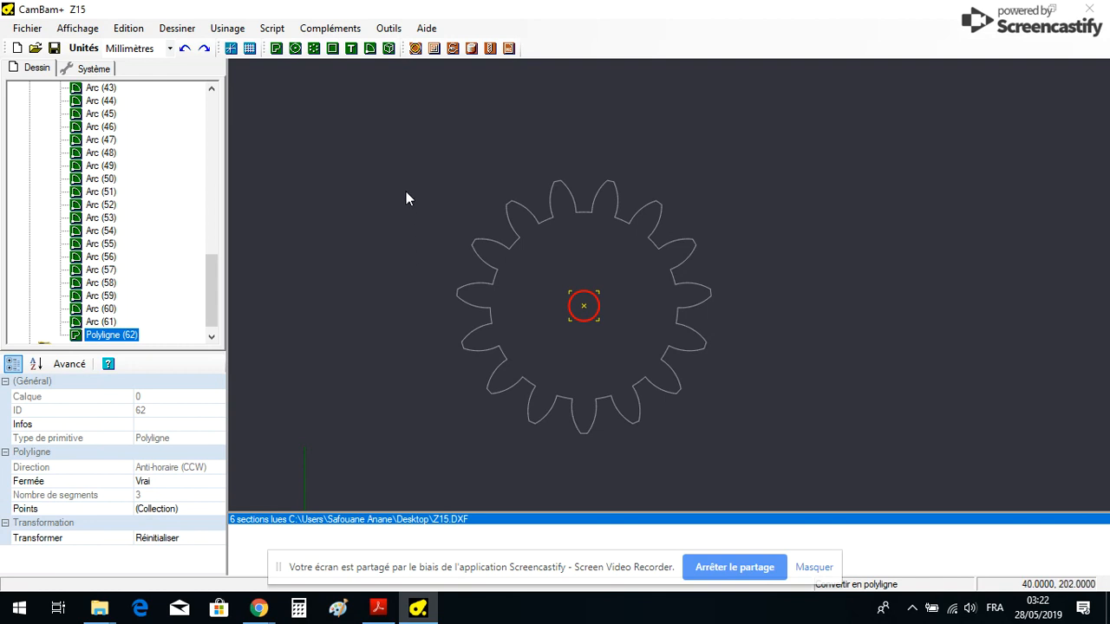
# Select the whole gear drawing and join its arcs with a joining tolerance of 0.1
pyautogui.click(470, 212)
pyautogui.moveTo(408, 154); pyautogui.dragTo(762, 463)
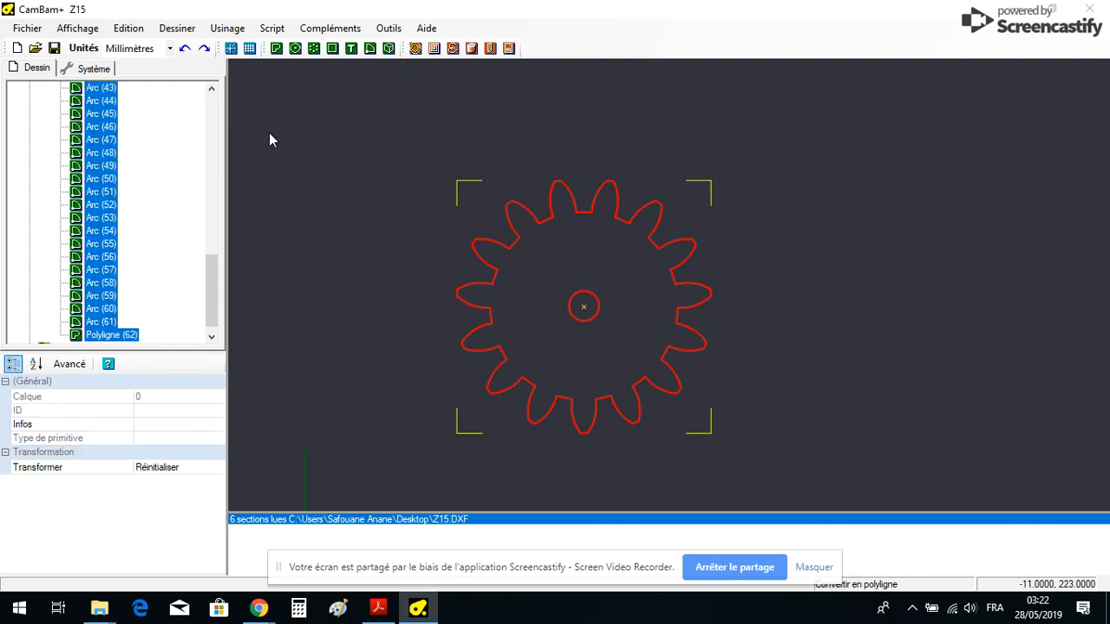
pyautogui.click(129, 28)
pyautogui.click(149, 44)
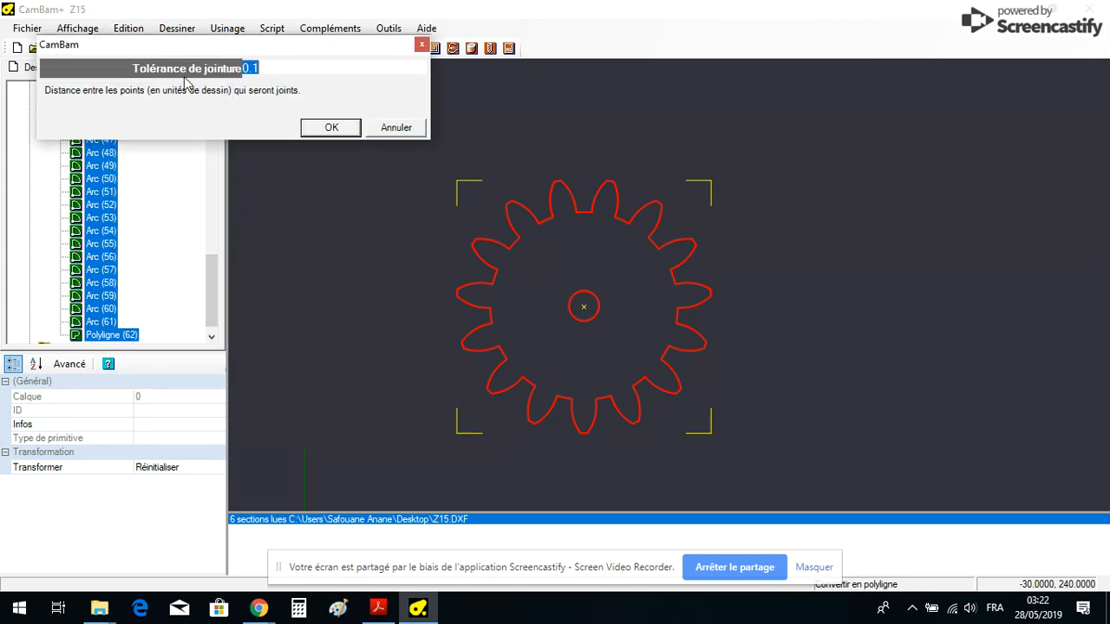
pyautogui.click(329, 132)
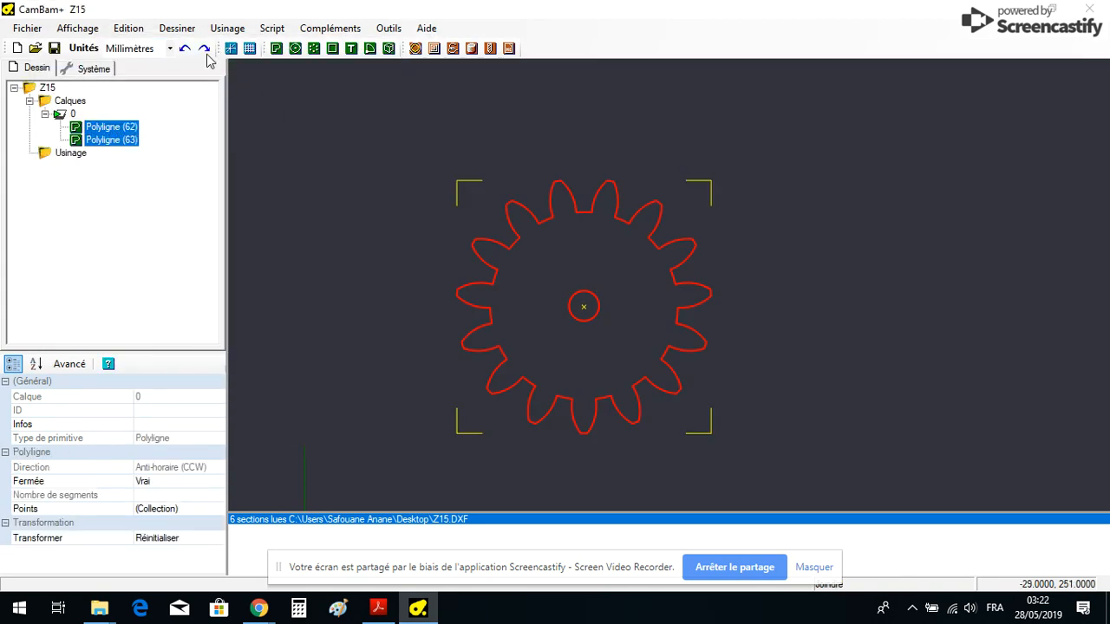
# Convert the selected gear outline and bore to polylines, and select each one in turn to check it
pyautogui.click(132, 32)
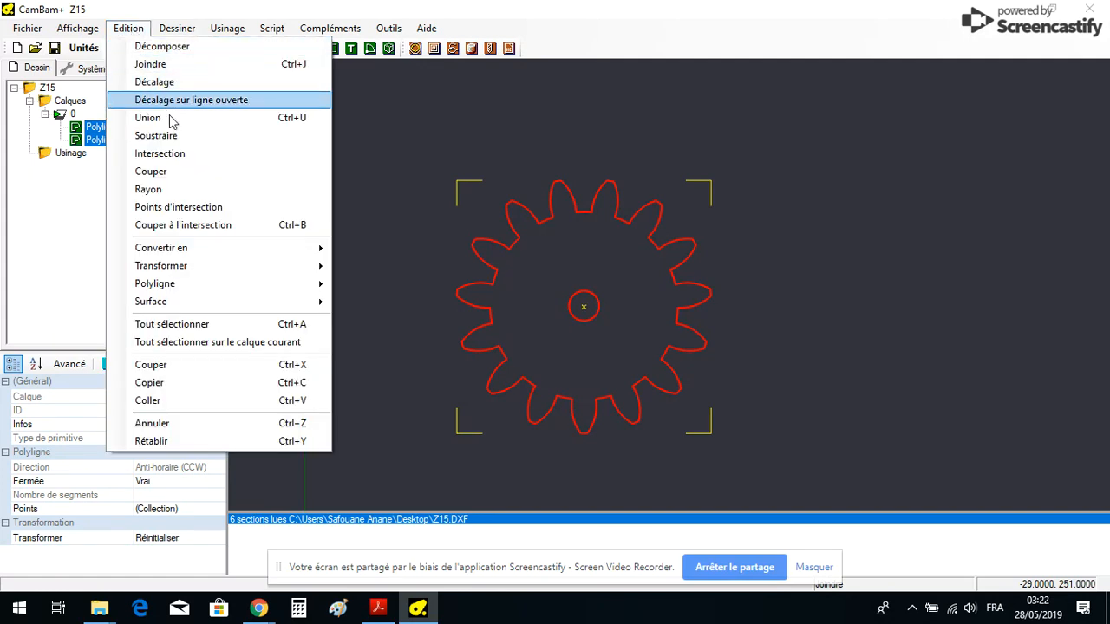
pyautogui.moveTo(267, 251)
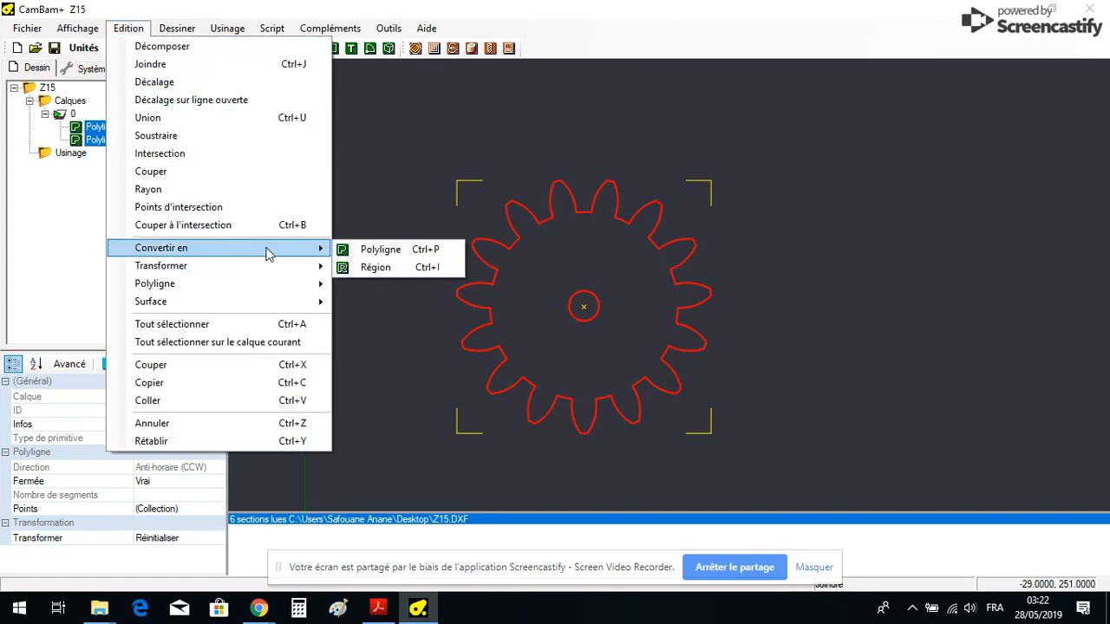
pyautogui.click(376, 252)
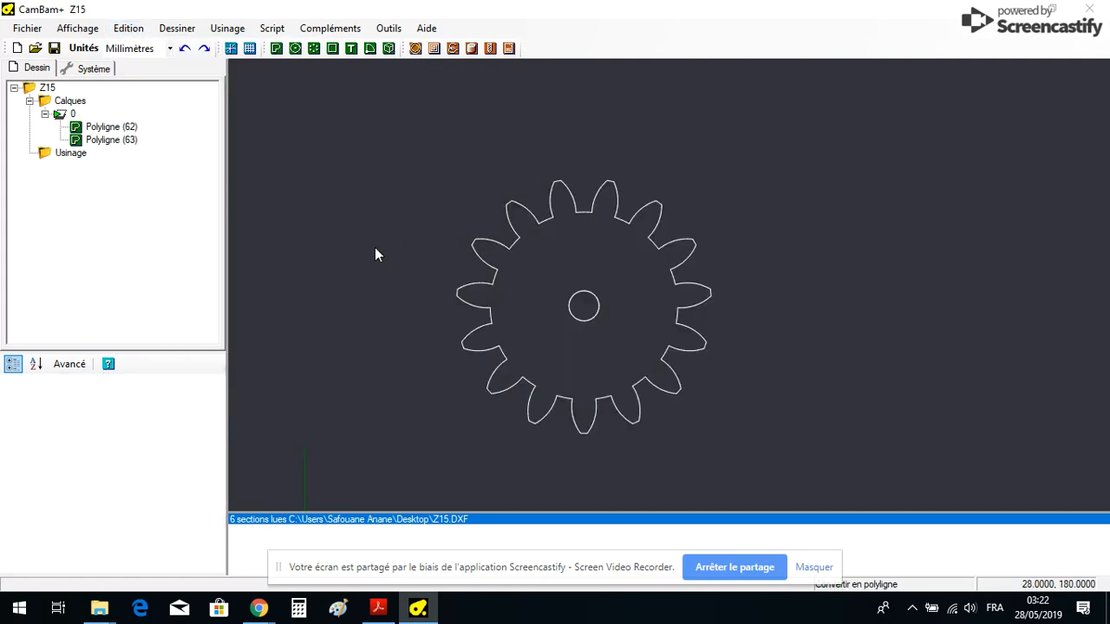
pyautogui.click(109, 128)
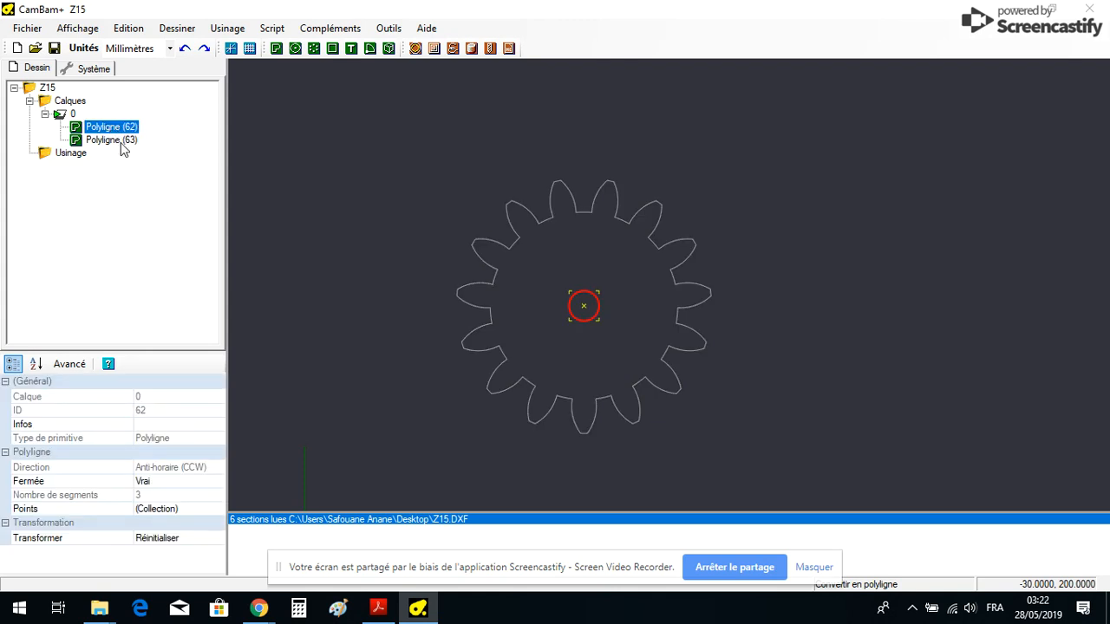
pyautogui.click(113, 140)
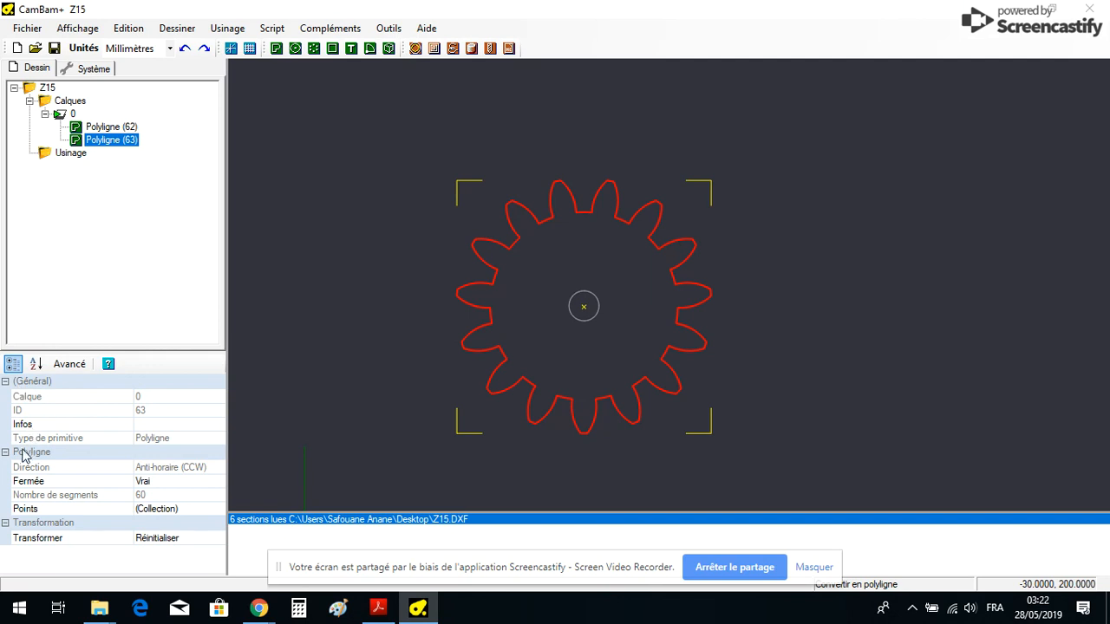
# In the Usinage properties, set the stock's X and Y dimensions to 150 and edit its Z dimension
pyautogui.click(69, 154)
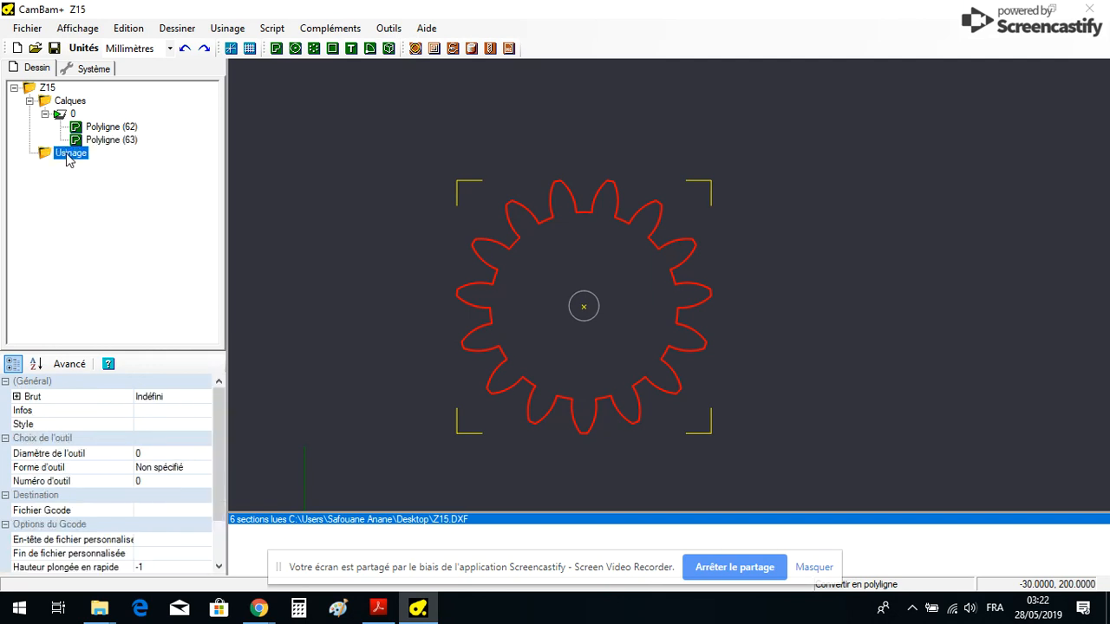
pyautogui.click(17, 397)
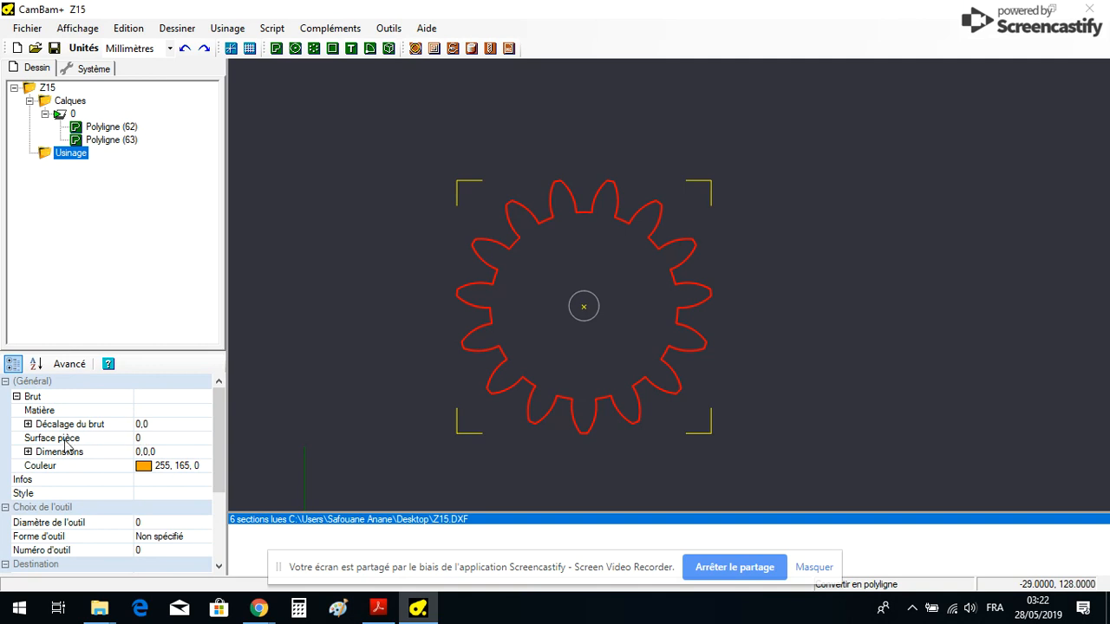
pyautogui.click(29, 452)
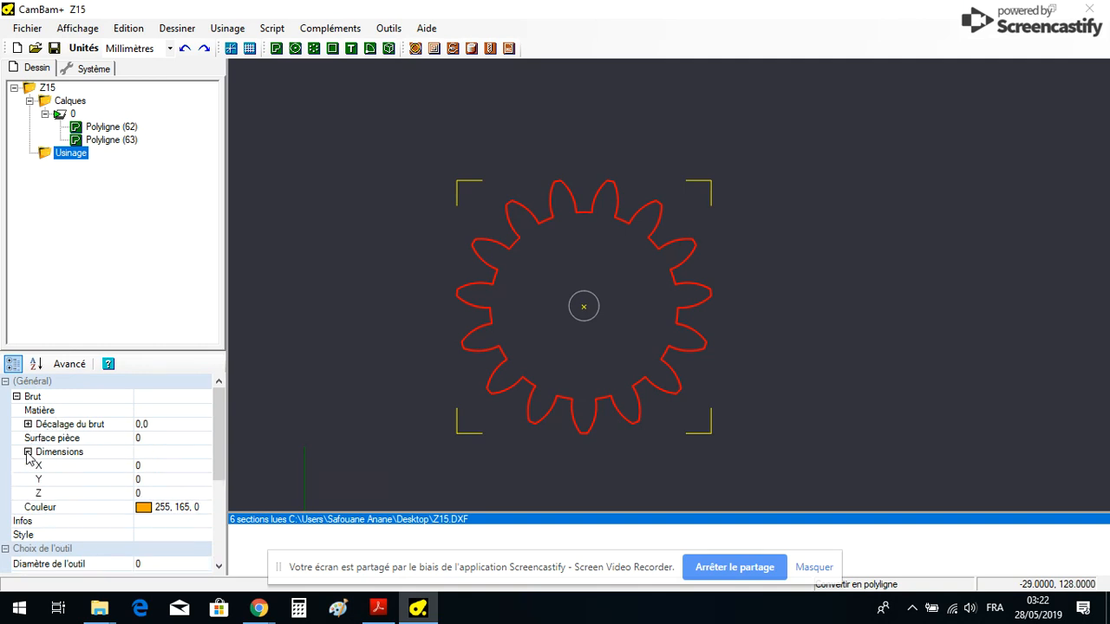
pyautogui.click(154, 466)
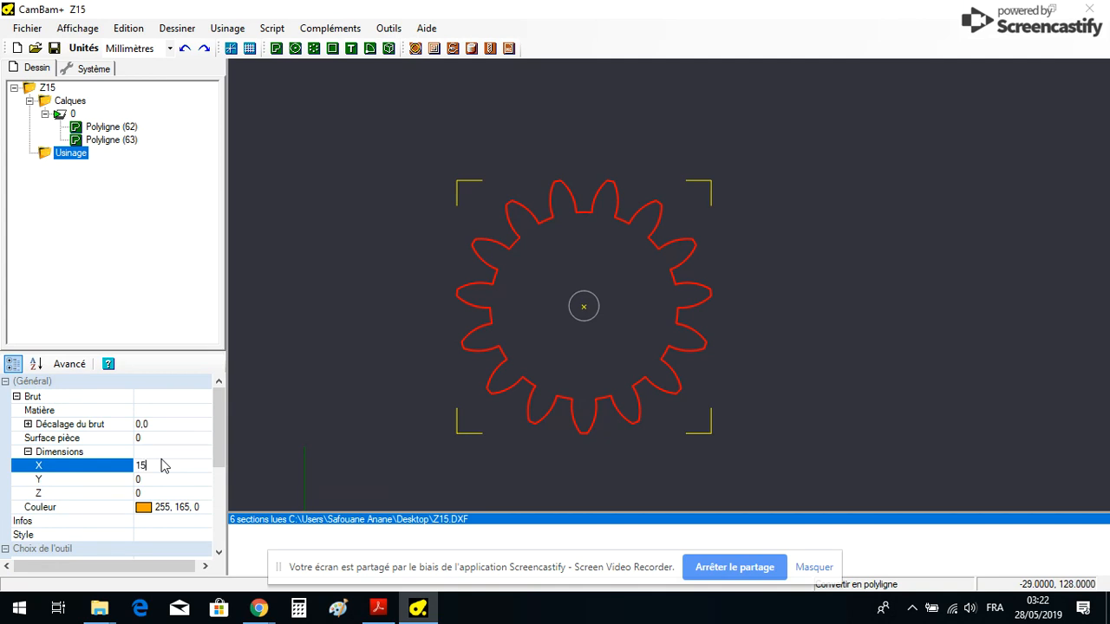
pyautogui.write('150')
pyautogui.click(173, 479)
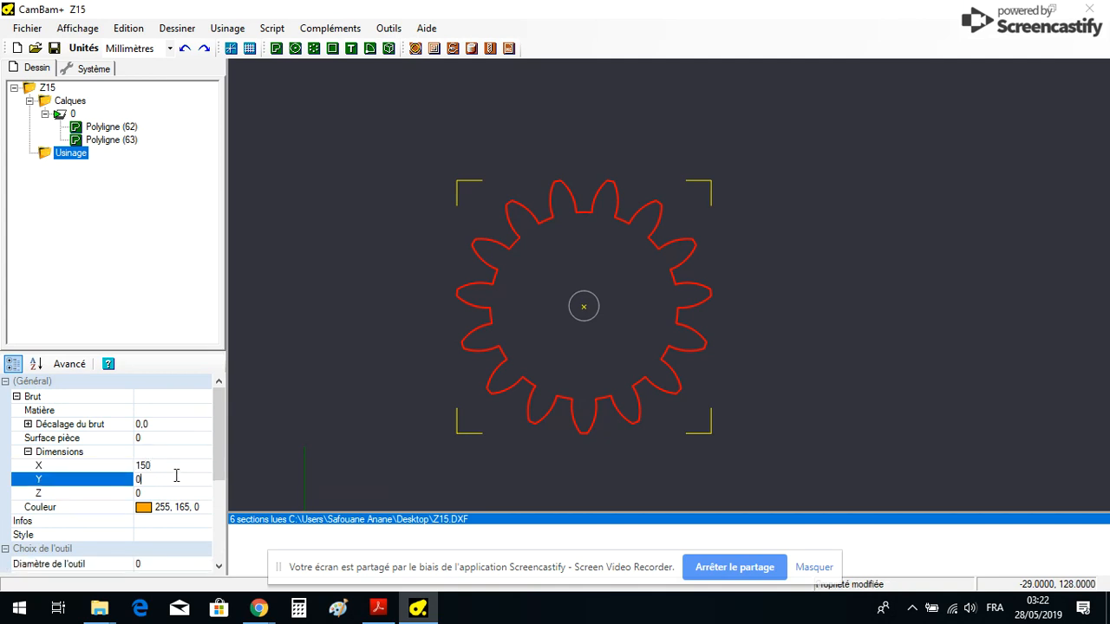
pyautogui.write('15')
pyautogui.click(178, 494)
pyautogui.press('BackSpace')
pyautogui.write('3')
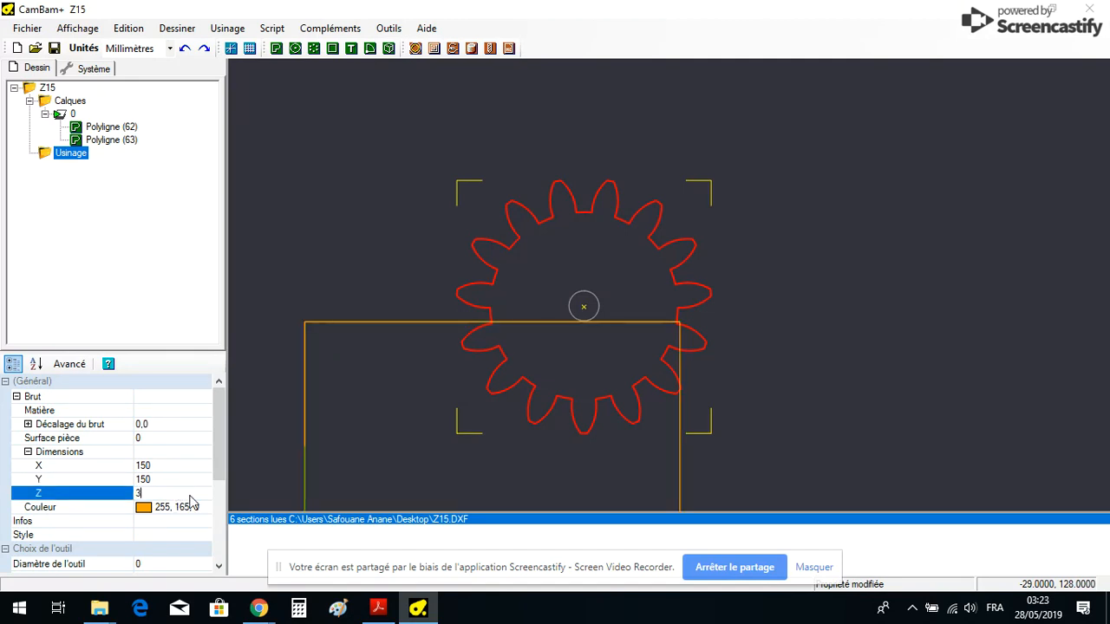
pyautogui.press('BackSpace')
# Set the machining tool diameter to 4 and its shape to Cylindrique, and deselect the gear outline
pyautogui.scroll(-2, 106, 532)
pyautogui.scroll(-2, 49, 532)
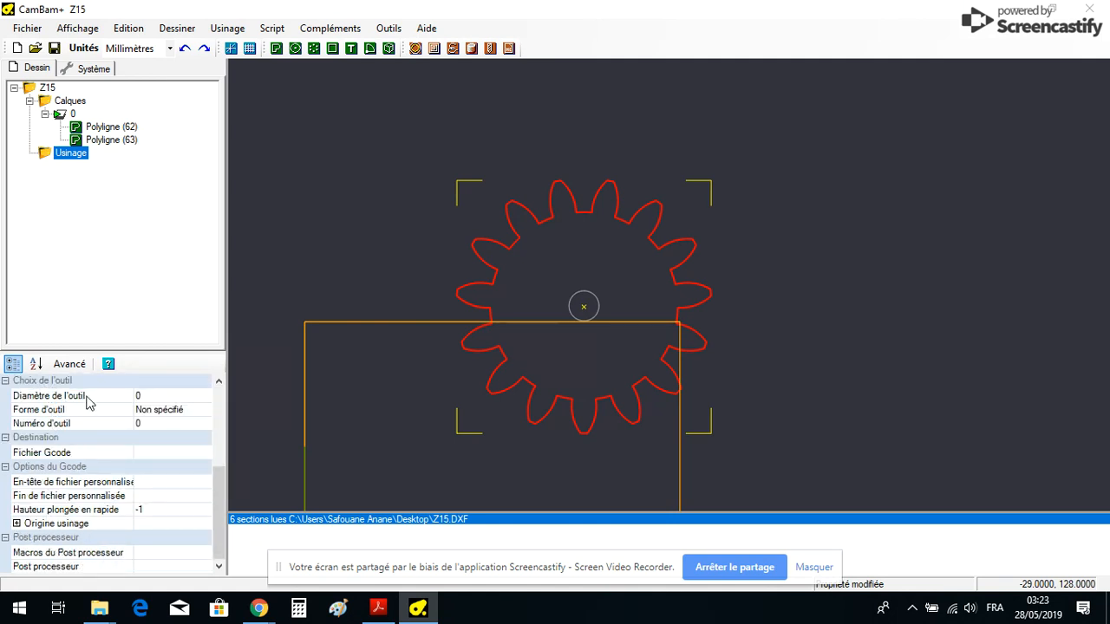
pyautogui.click(168, 402)
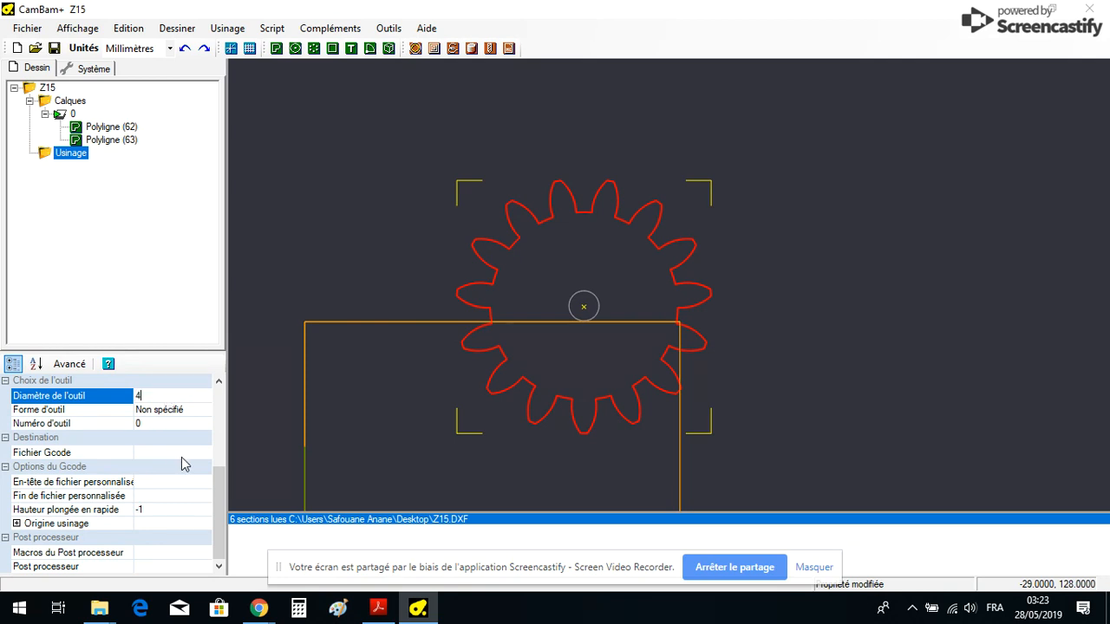
pyautogui.click(198, 414)
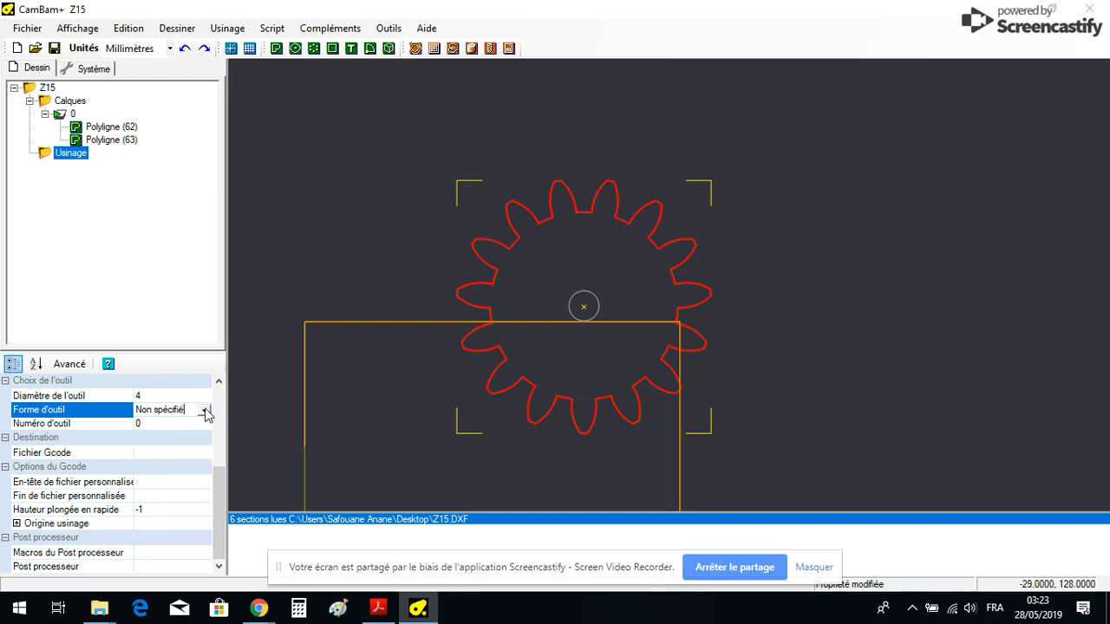
pyautogui.click(204, 414)
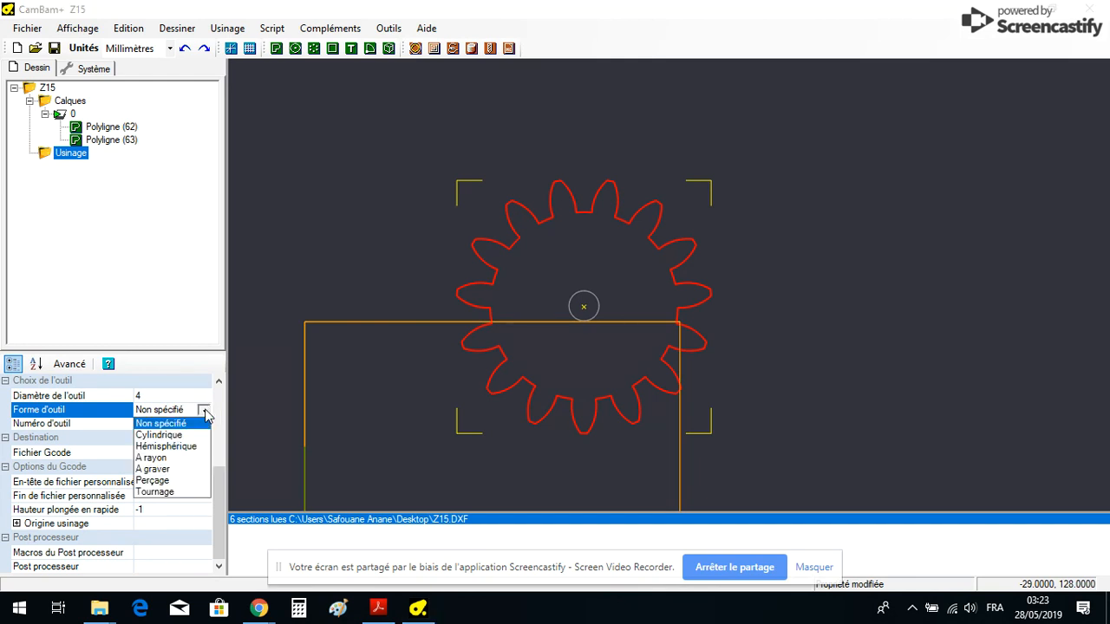
pyautogui.click(178, 439)
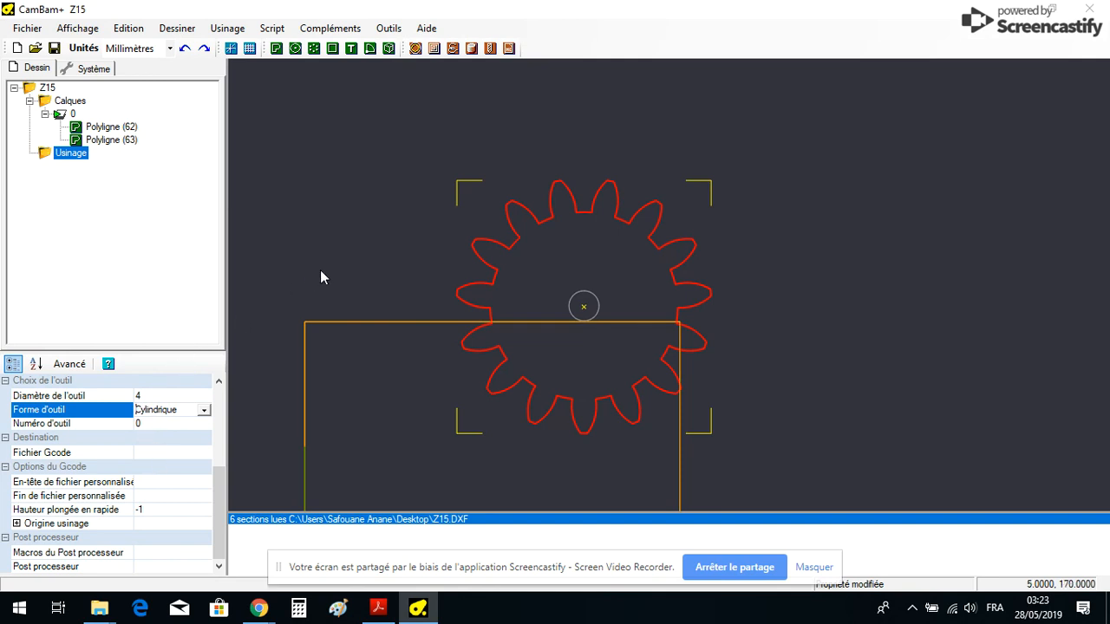
pyautogui.scroll(-5, 396, 314)
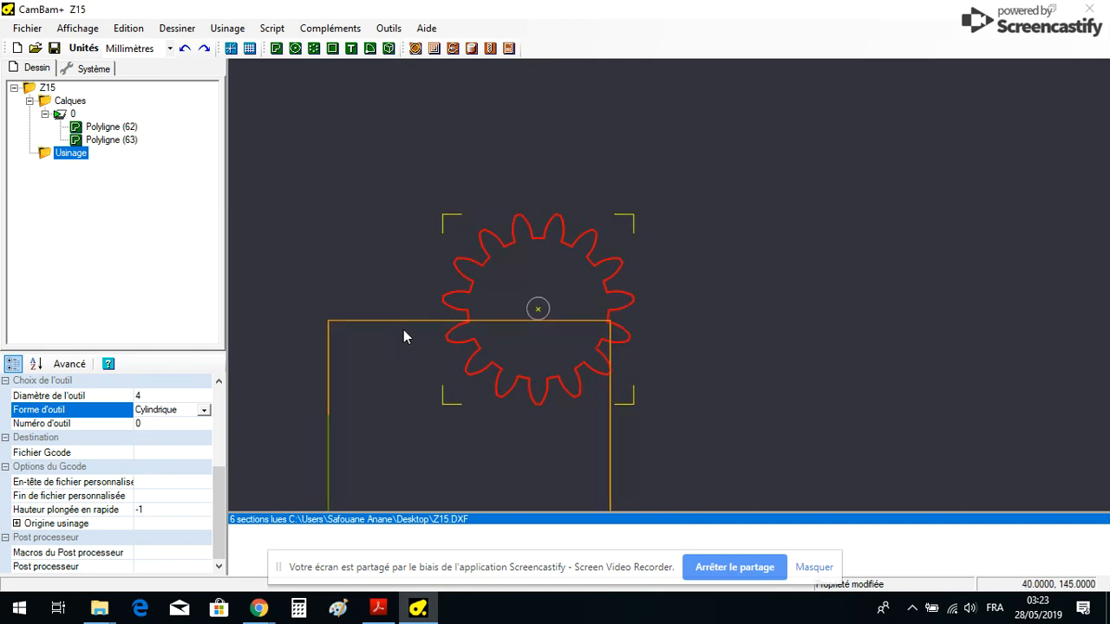
pyautogui.click(416, 235)
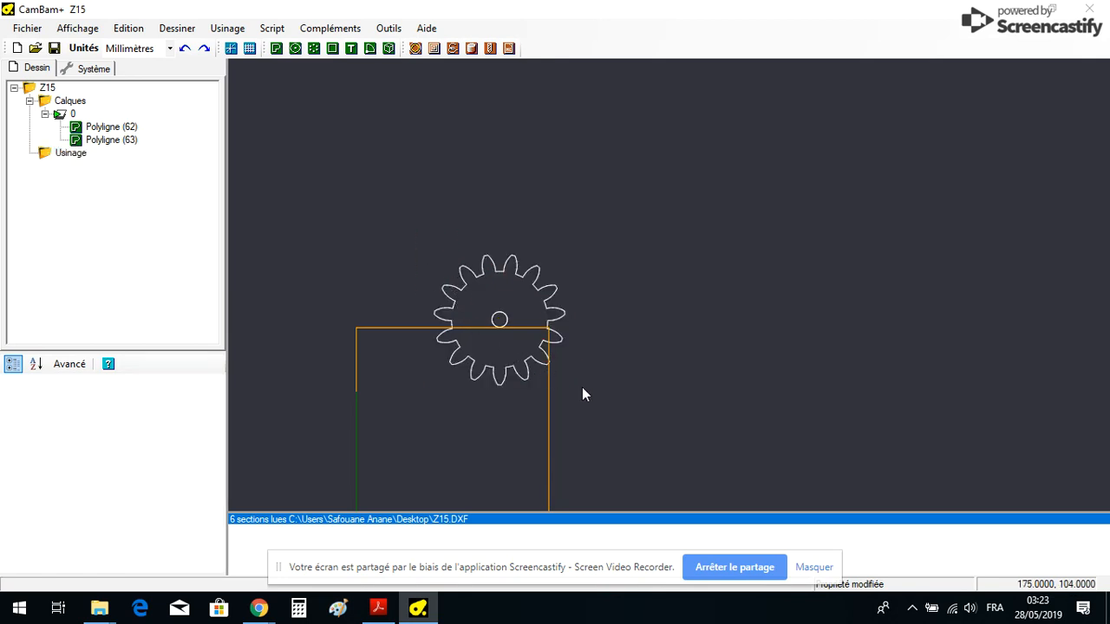
# Move the gear outline and bore together, using the bore's centre as reference point, to the middle of the square stock
pyautogui.hotkey('ctrl', 'a')
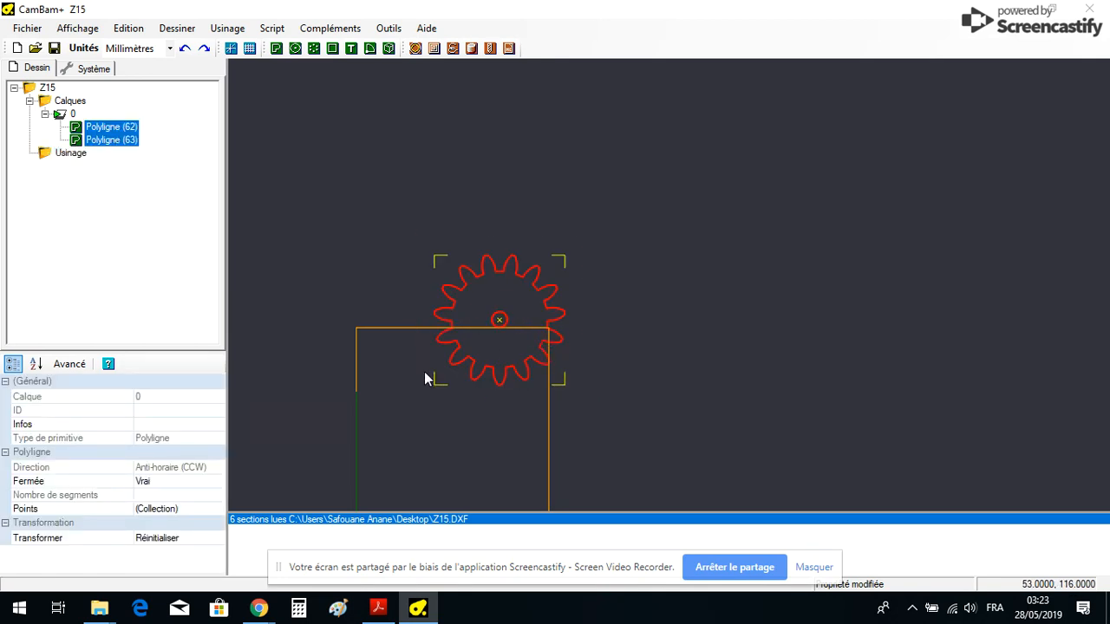
pyautogui.scroll(-2, 438, 452)
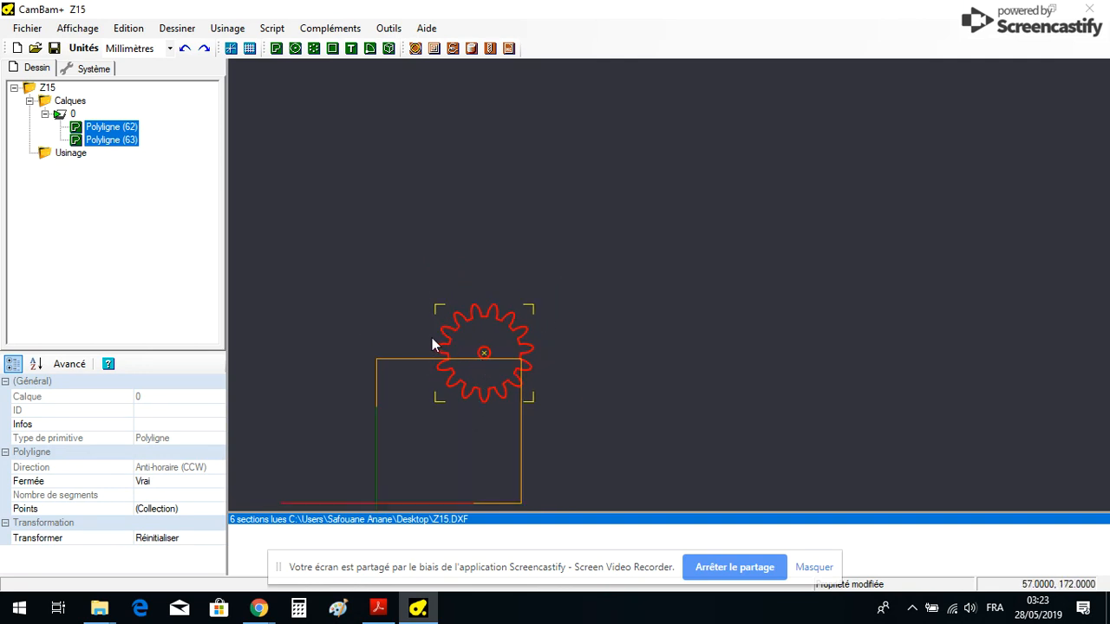
pyautogui.click(425, 286)
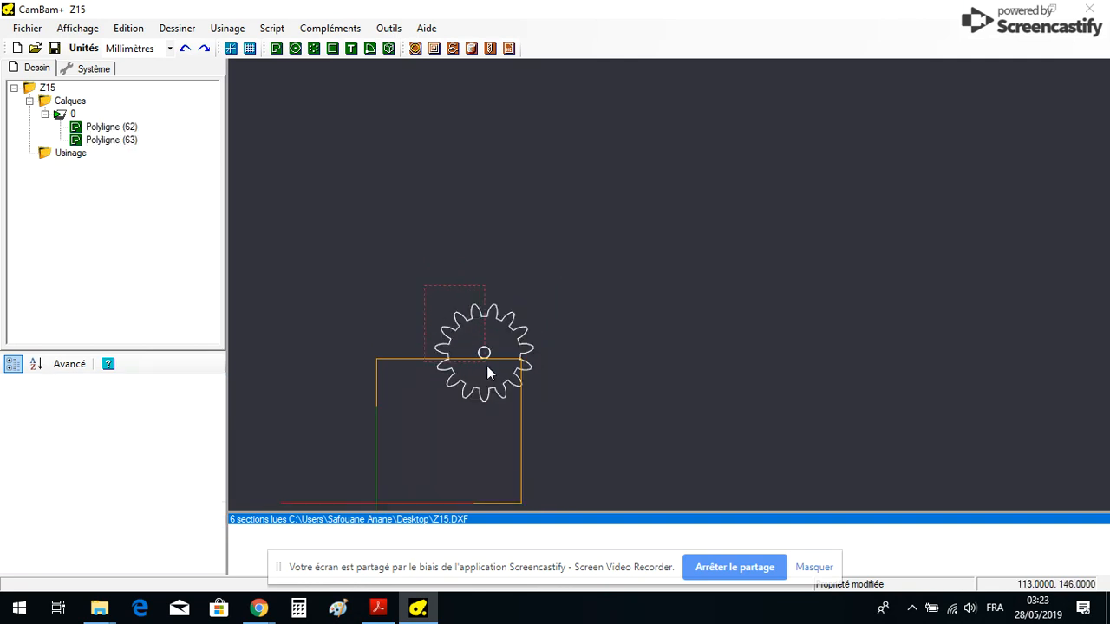
pyautogui.click(523, 375)
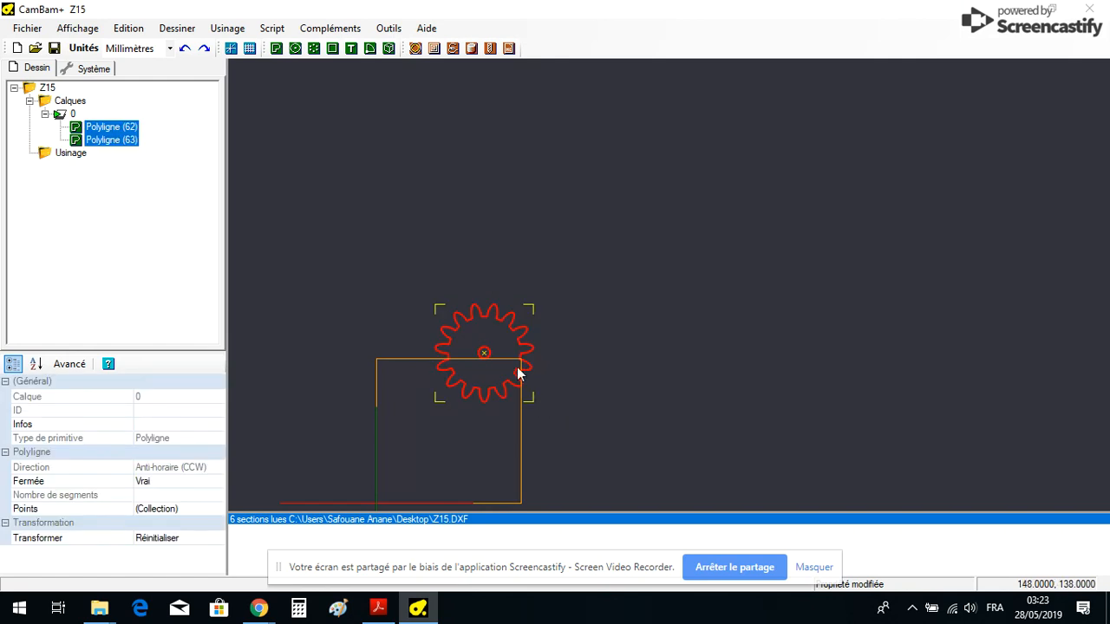
pyautogui.rightClick(488, 330)
pyautogui.moveTo(566, 359)
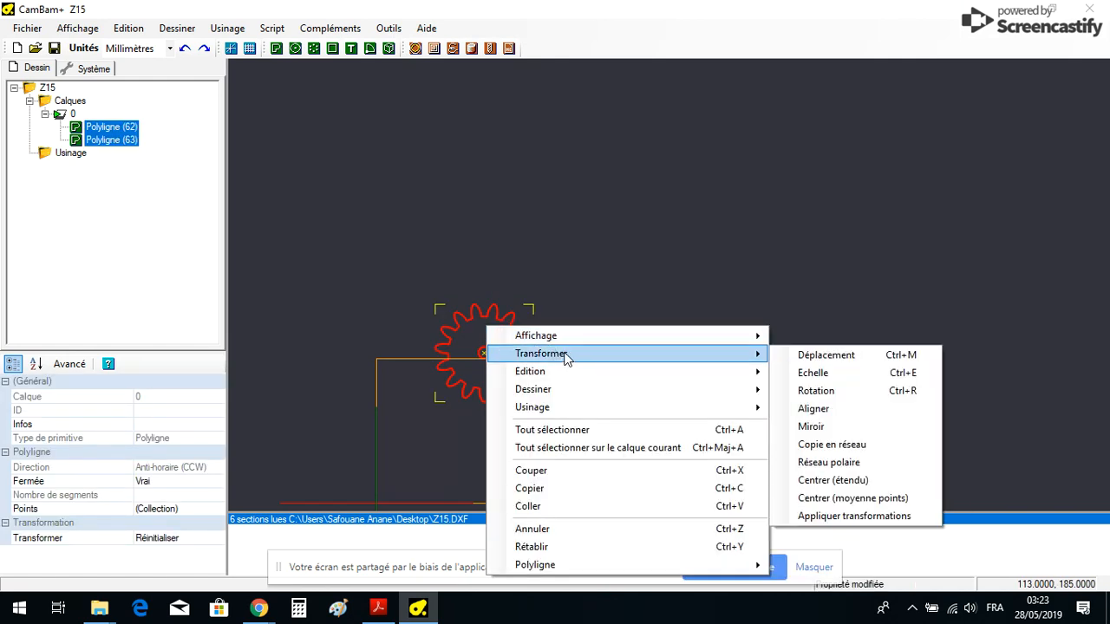
pyautogui.click(807, 357)
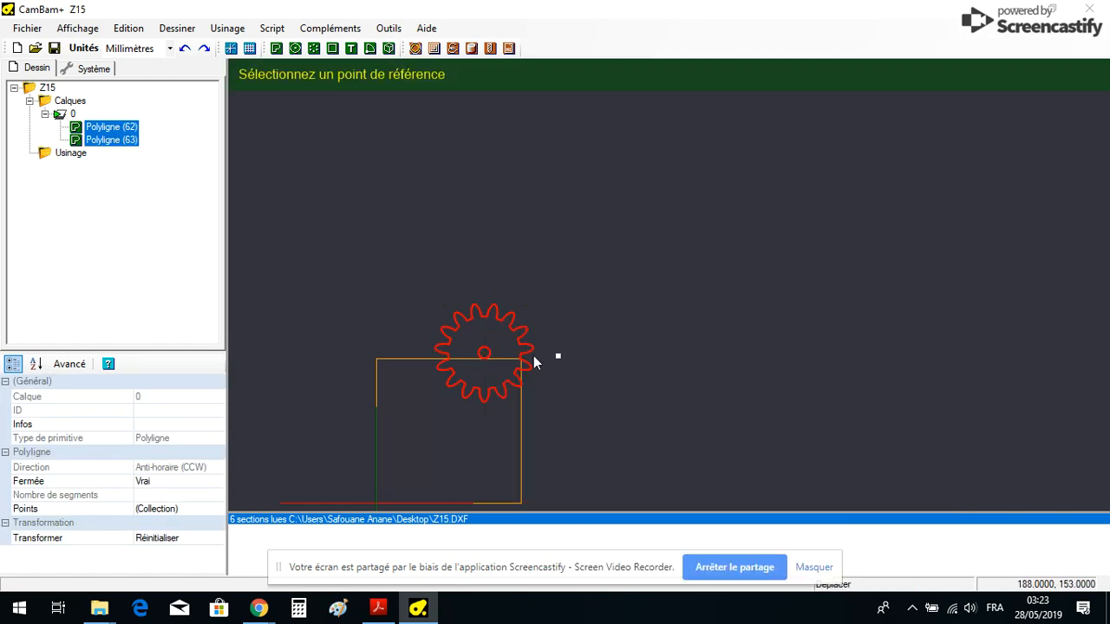
pyautogui.click(483, 352)
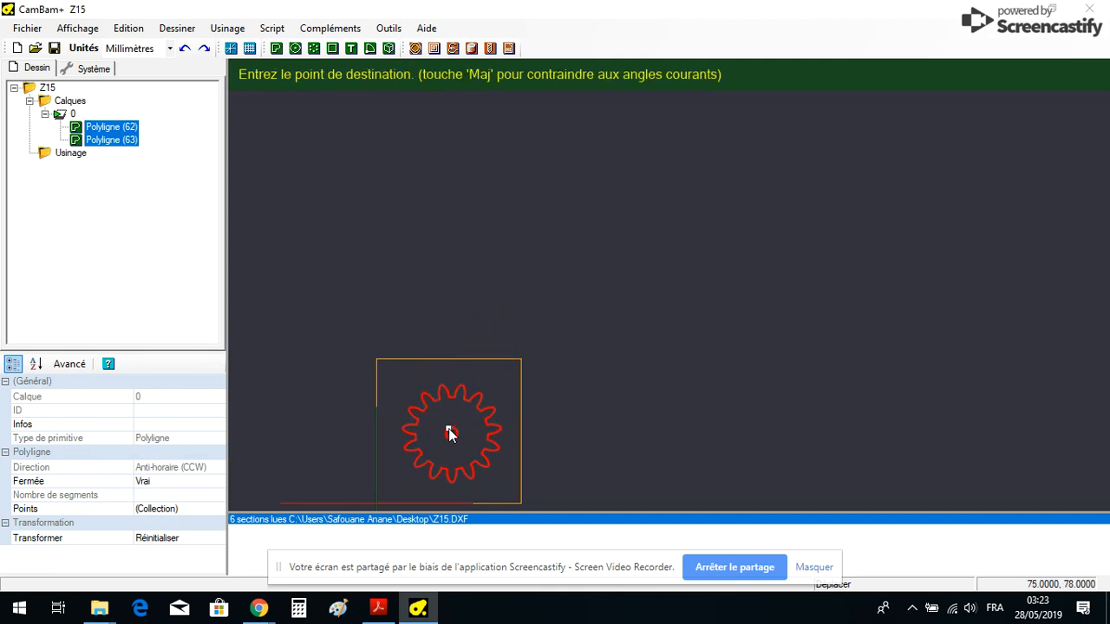
pyautogui.click(449, 436)
pyautogui.scroll(3, 452, 478)
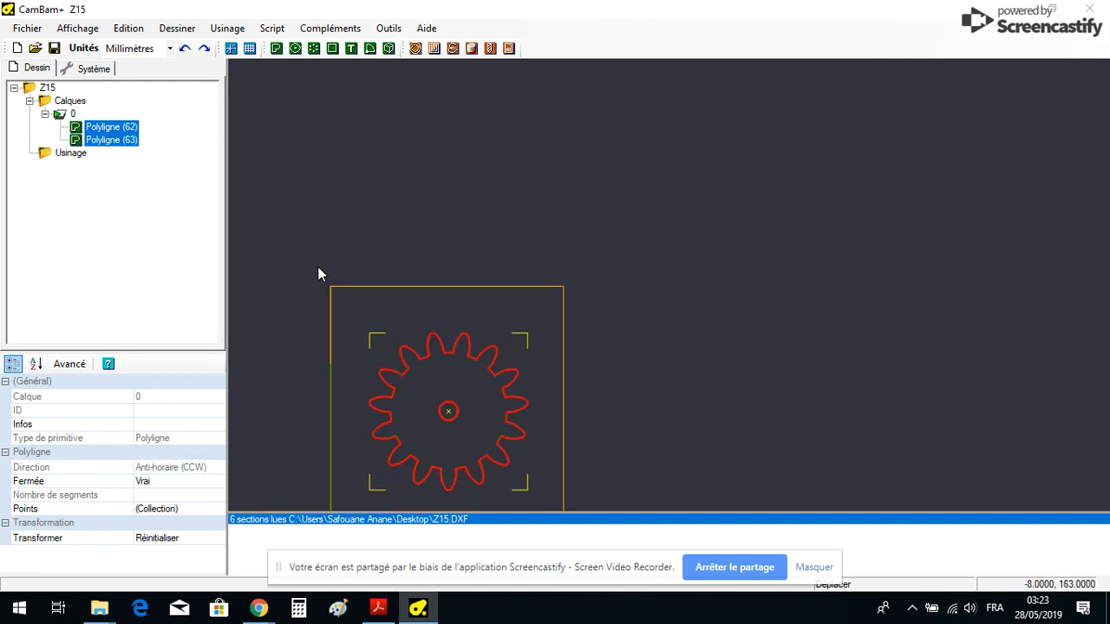
# Create a contour machining operation on the bore polyline and set its Intérieur / Extérieur option to Intérieur
pyautogui.click(130, 130)
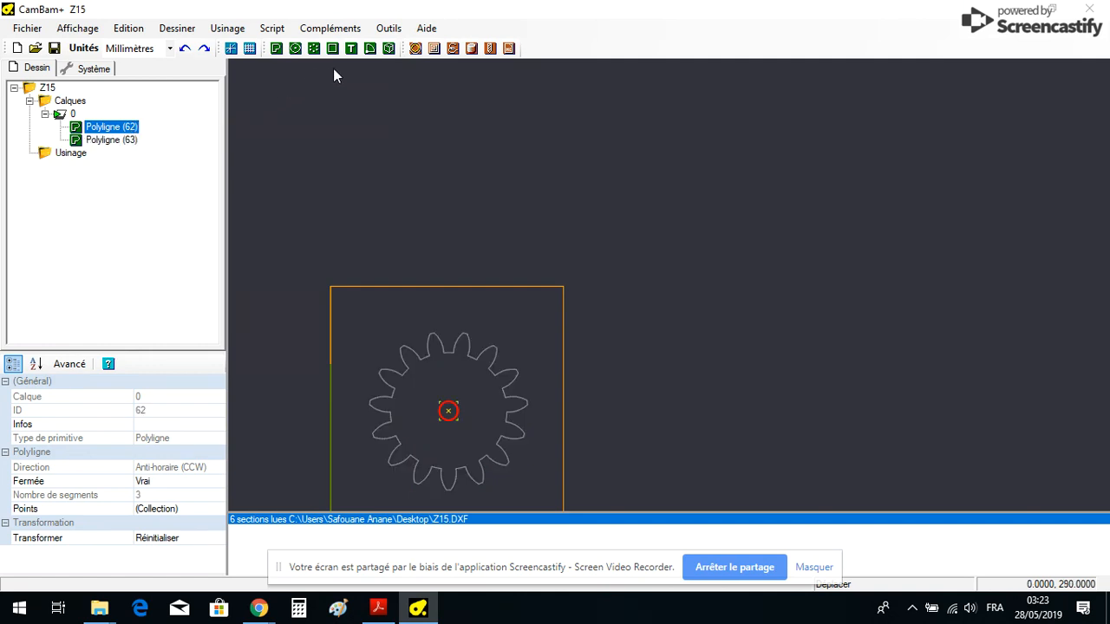
pyautogui.click(414, 49)
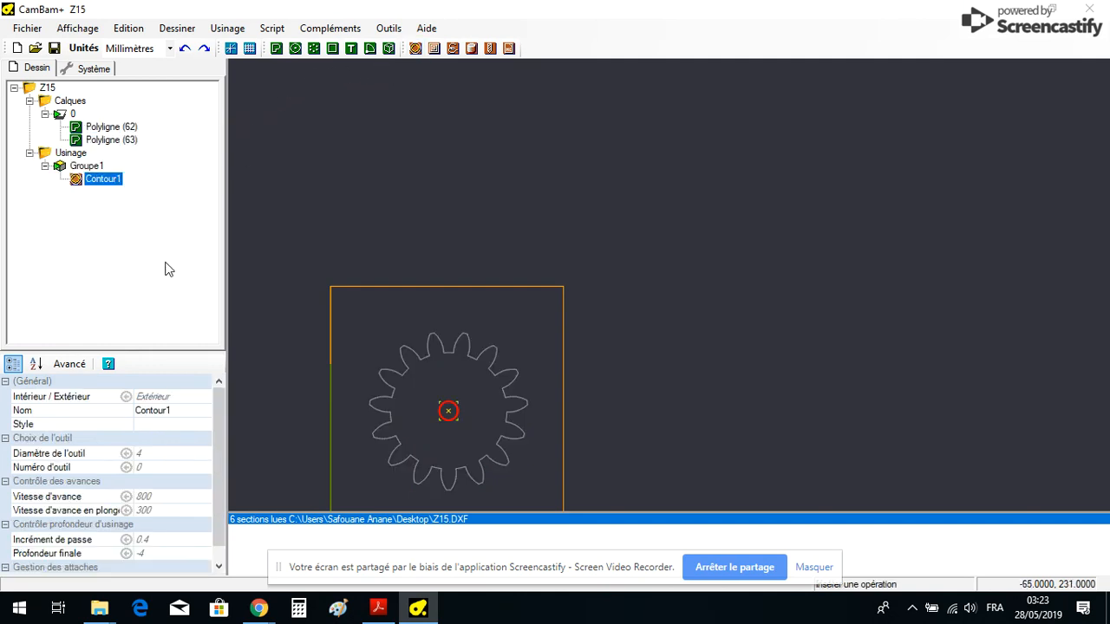
pyautogui.click(157, 399)
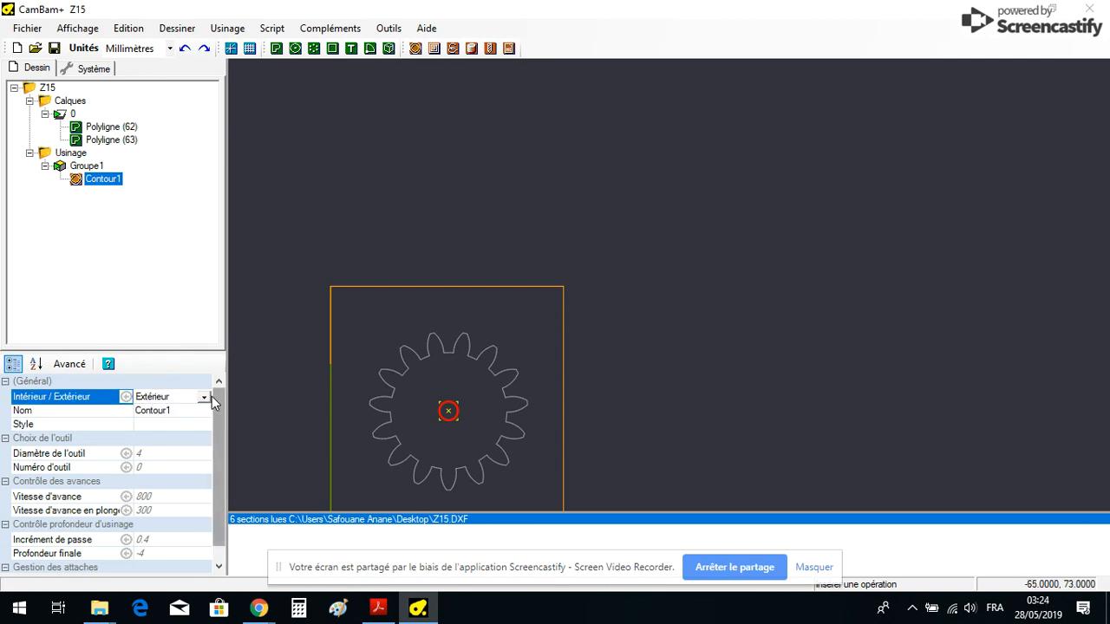
pyautogui.click(206, 398)
pyautogui.click(172, 420)
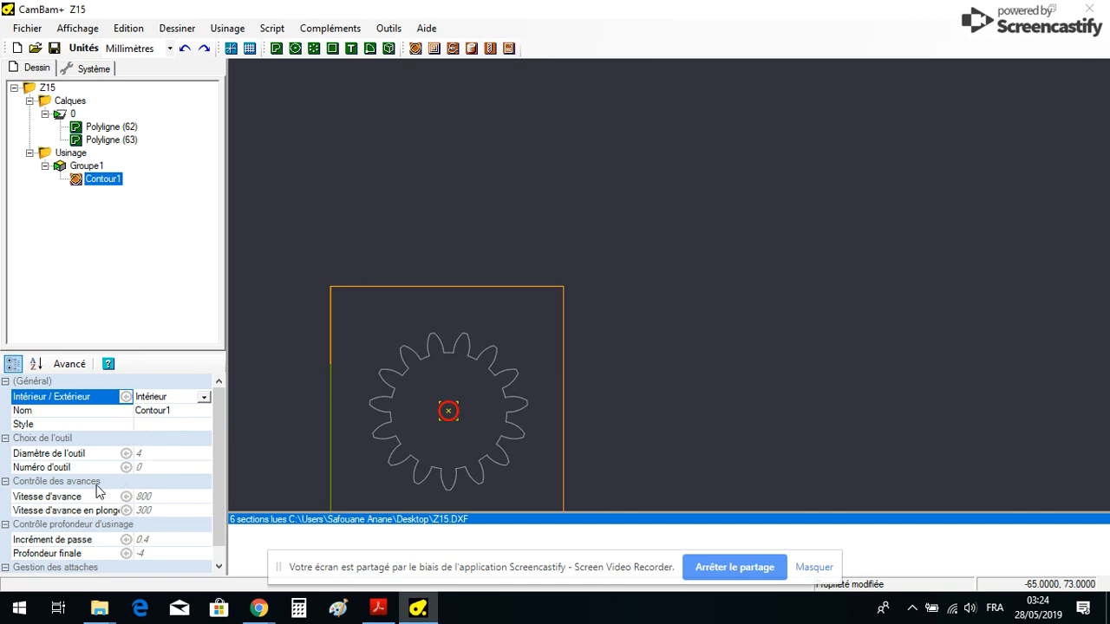
# Set the bore contour's feed rate and plunge feed rate to 50 and its depth increment to 4
pyautogui.click(164, 496)
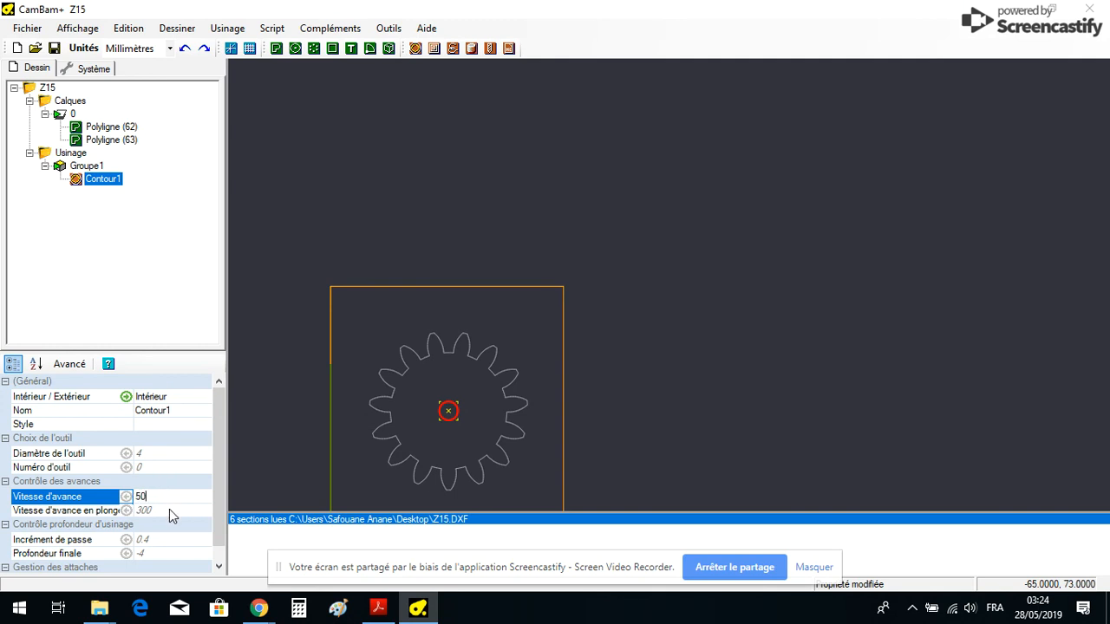
pyautogui.click(170, 510)
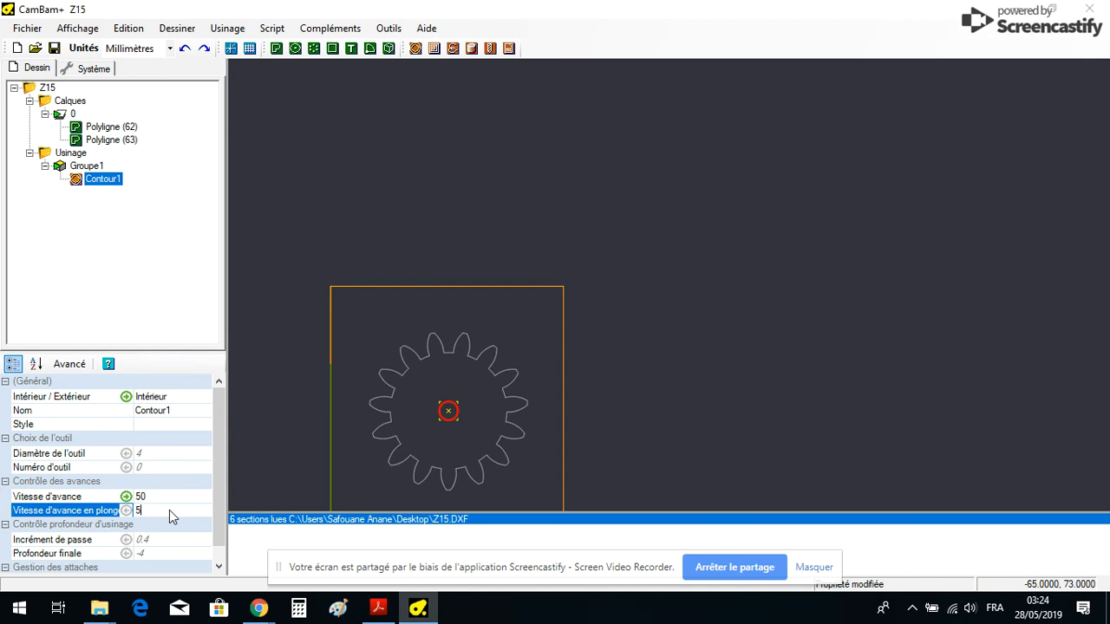
pyautogui.write('50')
pyautogui.click(160, 539)
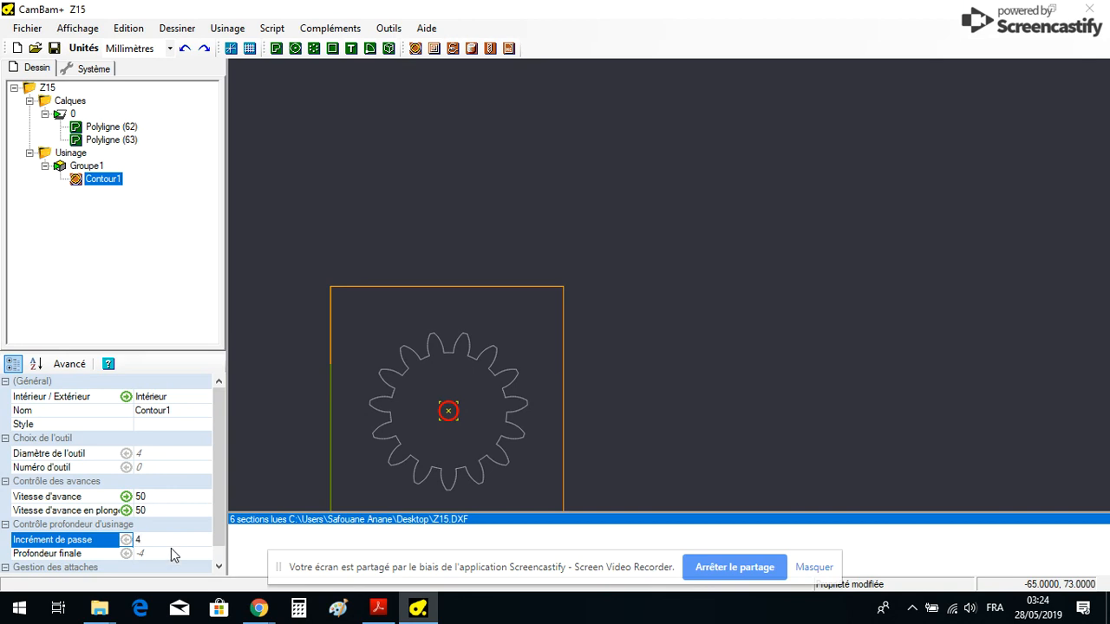
pyautogui.scroll(-1, 164, 555)
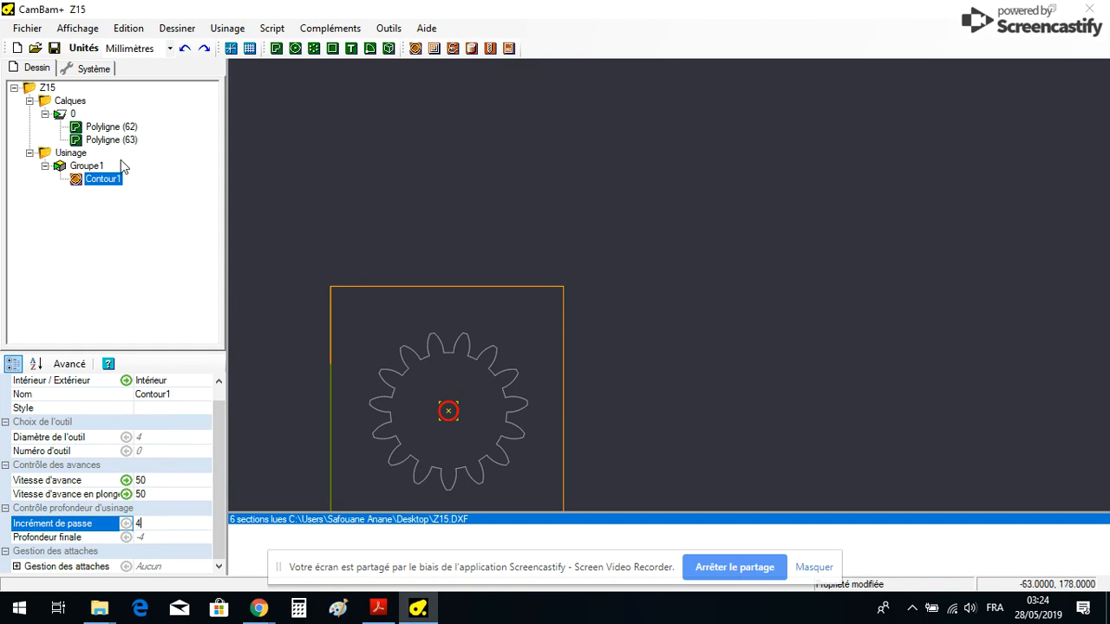
# Create a second contour machining operation on the toothed gear outline polyline
pyautogui.click(127, 130)
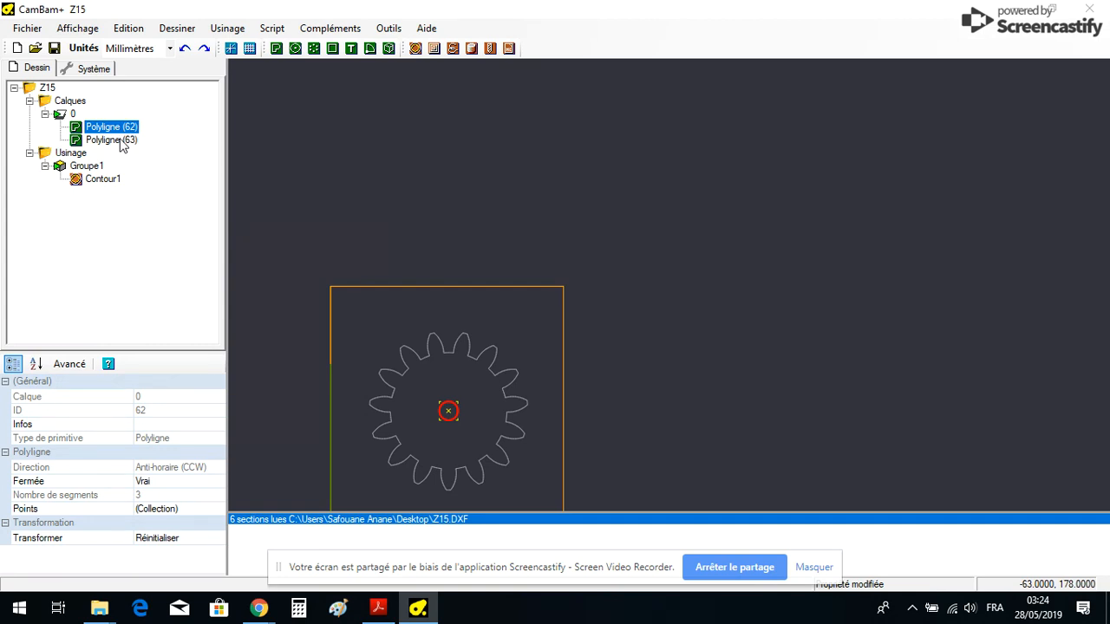
pyautogui.click(122, 142)
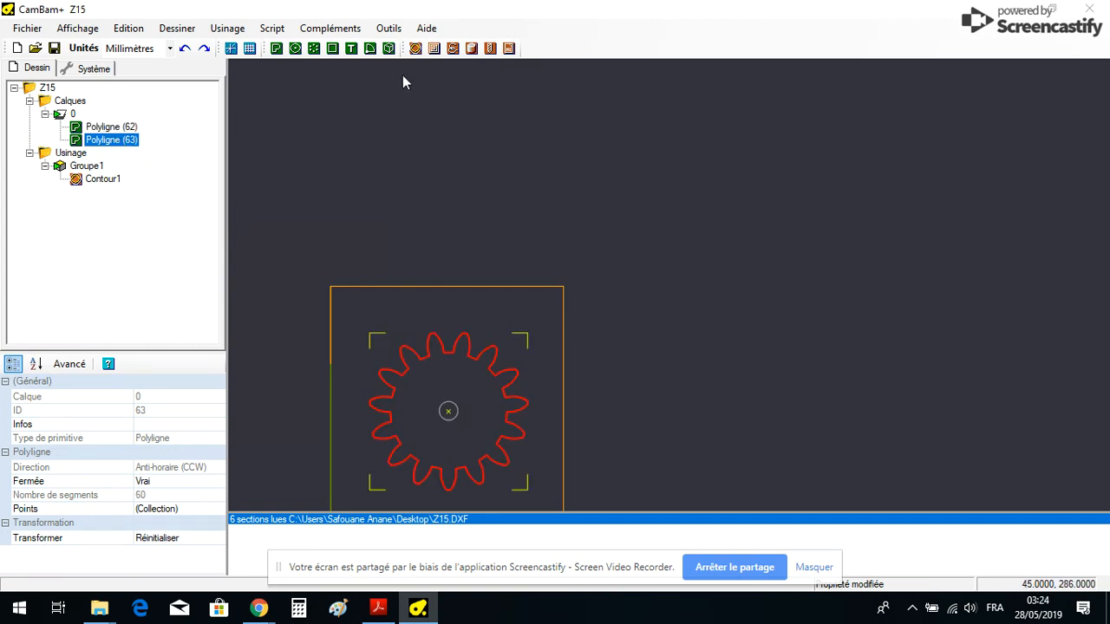
pyautogui.click(415, 50)
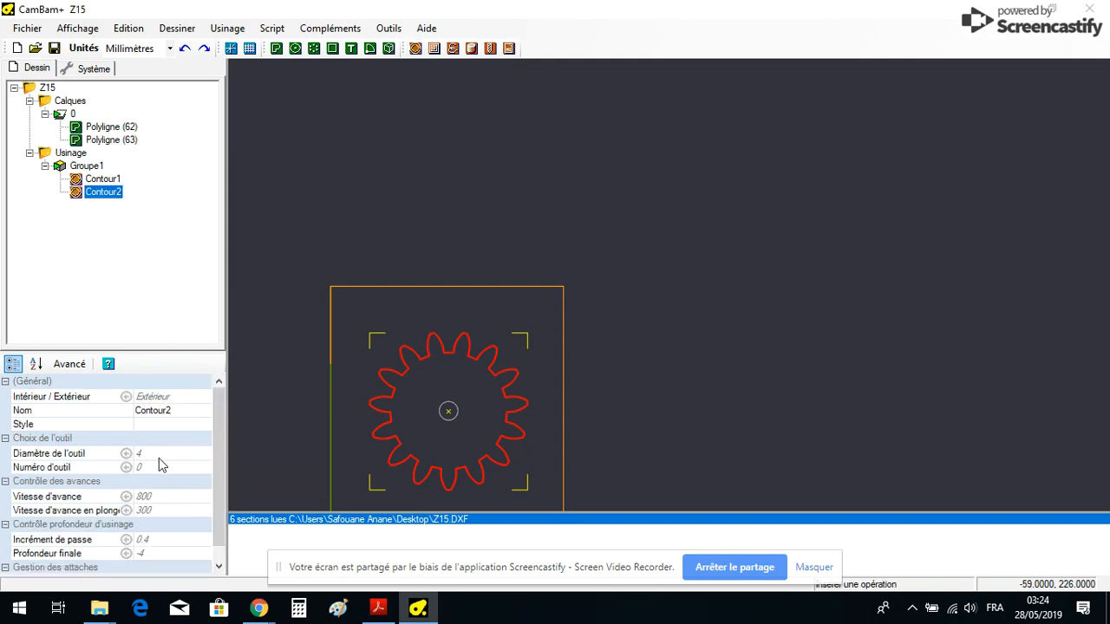
# Set the gear outline contour's feed rate and plunge feed rate to 50 and its depth increment to 4
pyautogui.click(157, 499)
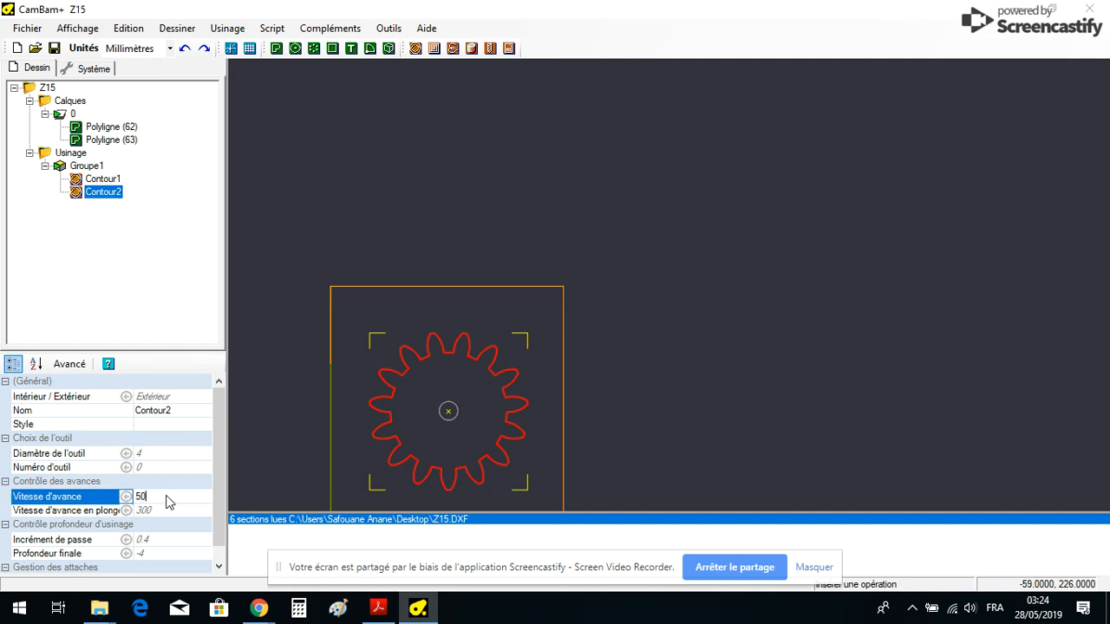
pyautogui.click(161, 512)
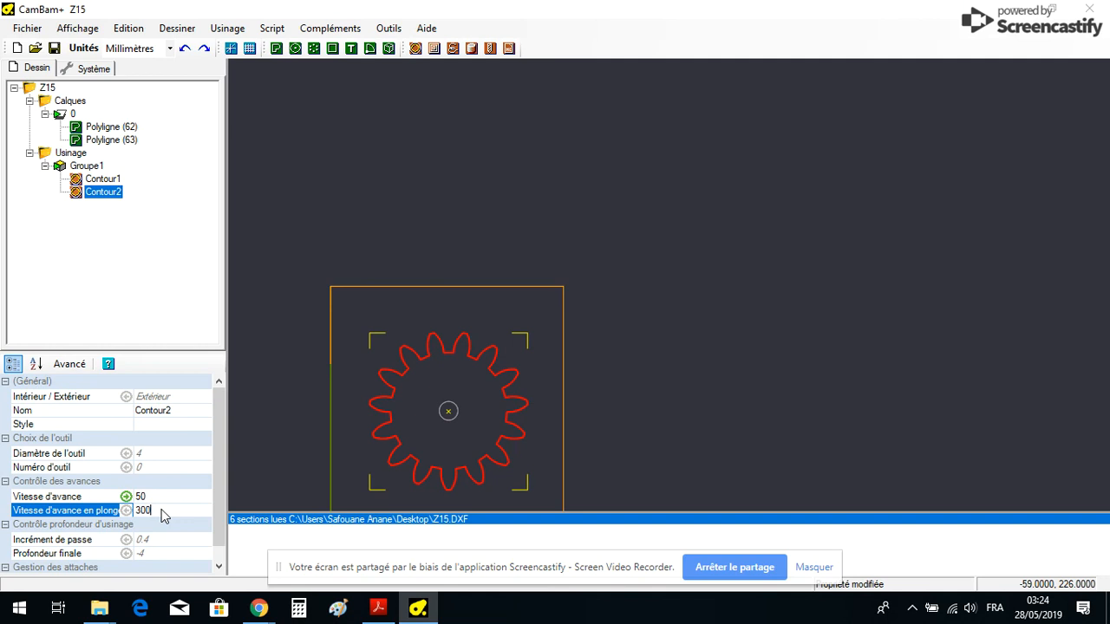
pyautogui.press('BackSpace')
pyautogui.click(170, 540)
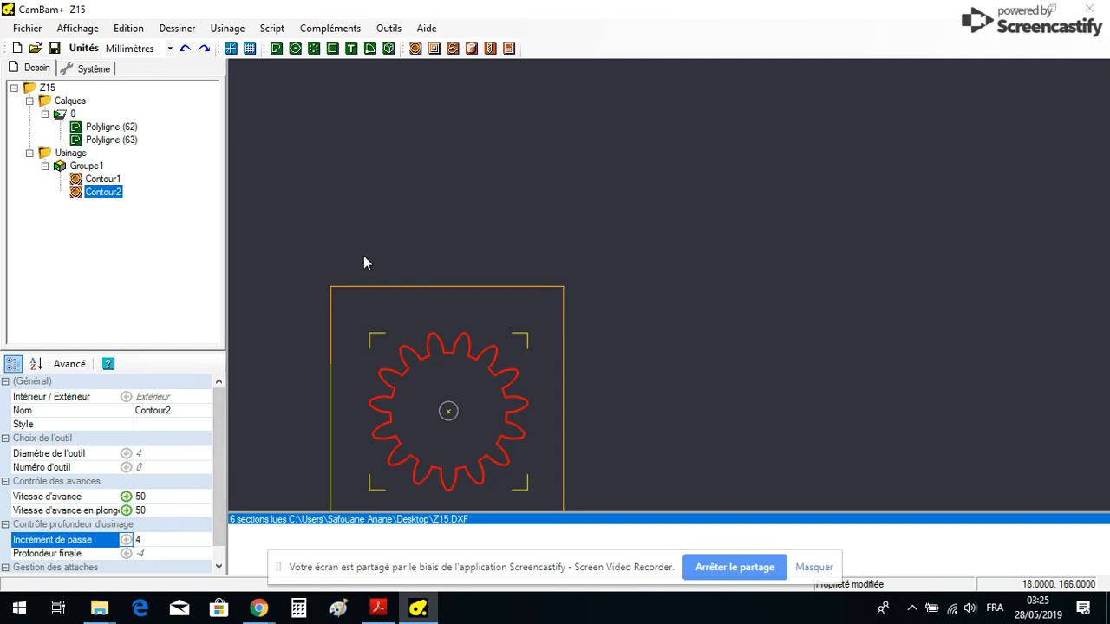
# Generate the toolpaths for both contour operations and inspect them around the teeth and inside the bore
pyautogui.click(227, 28)
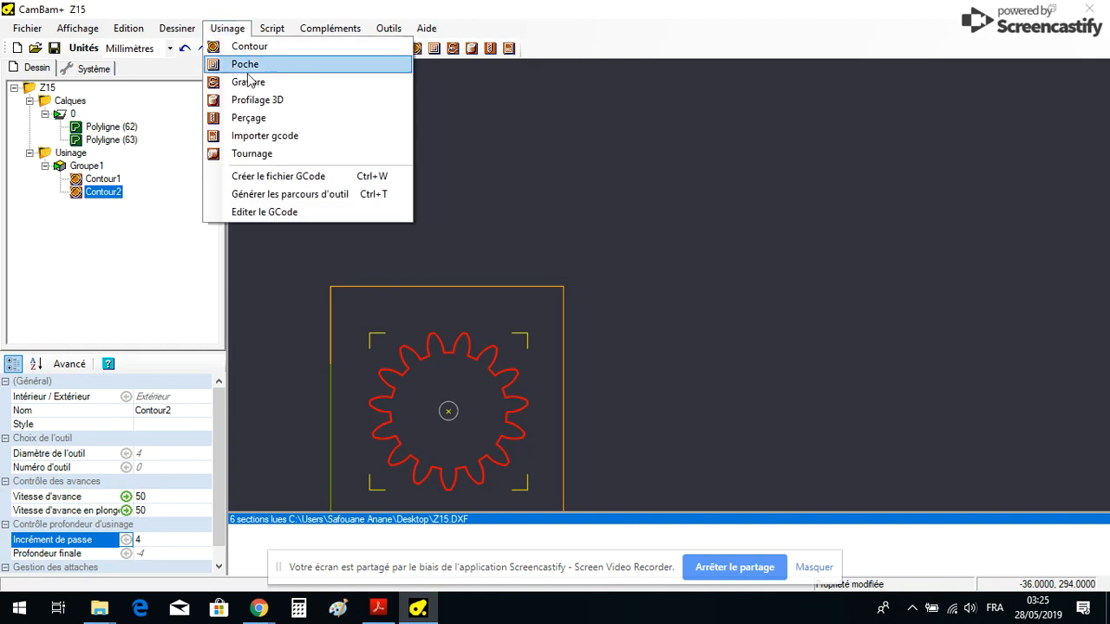
pyautogui.click(291, 195)
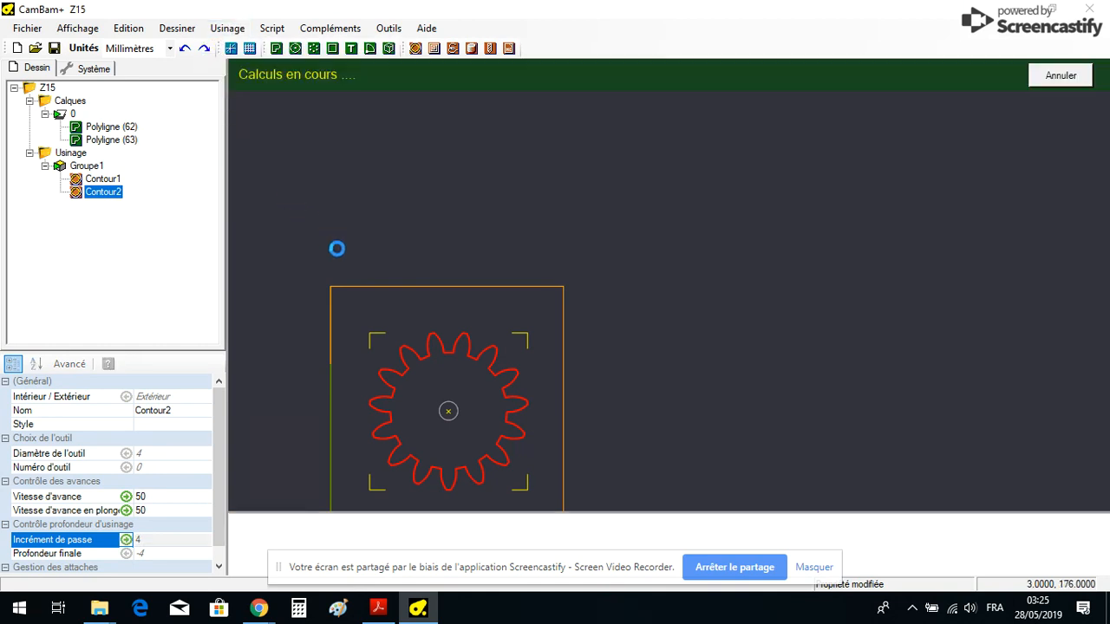
pyautogui.scroll(2, 434, 447)
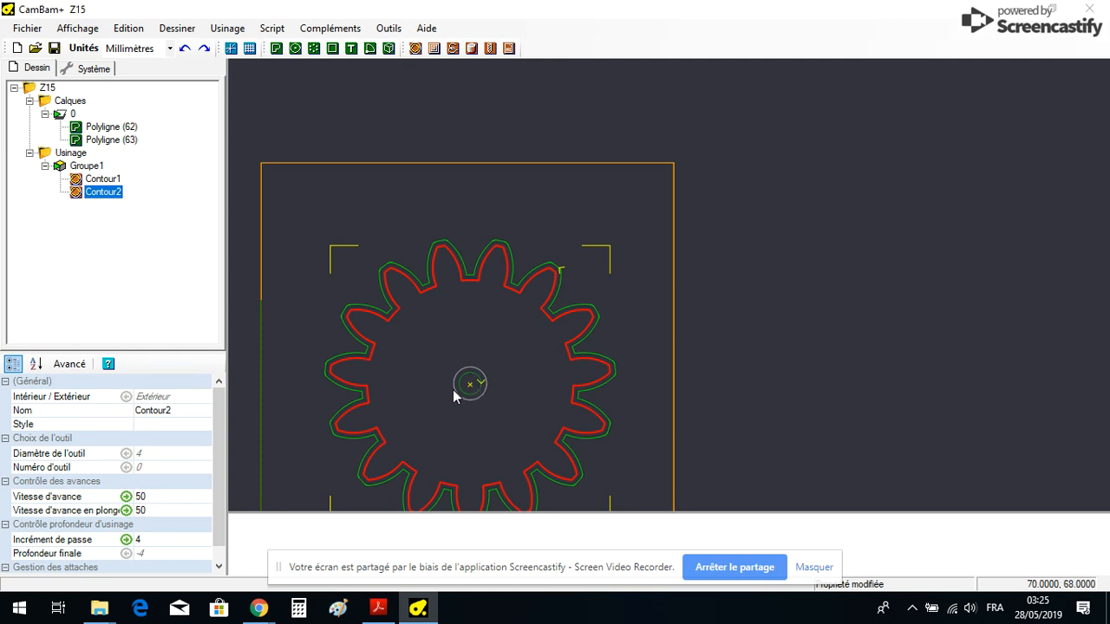
pyautogui.scroll(1, 489, 453)
pyautogui.scroll(-2, 489, 452)
pyautogui.scroll(-2, 486, 452)
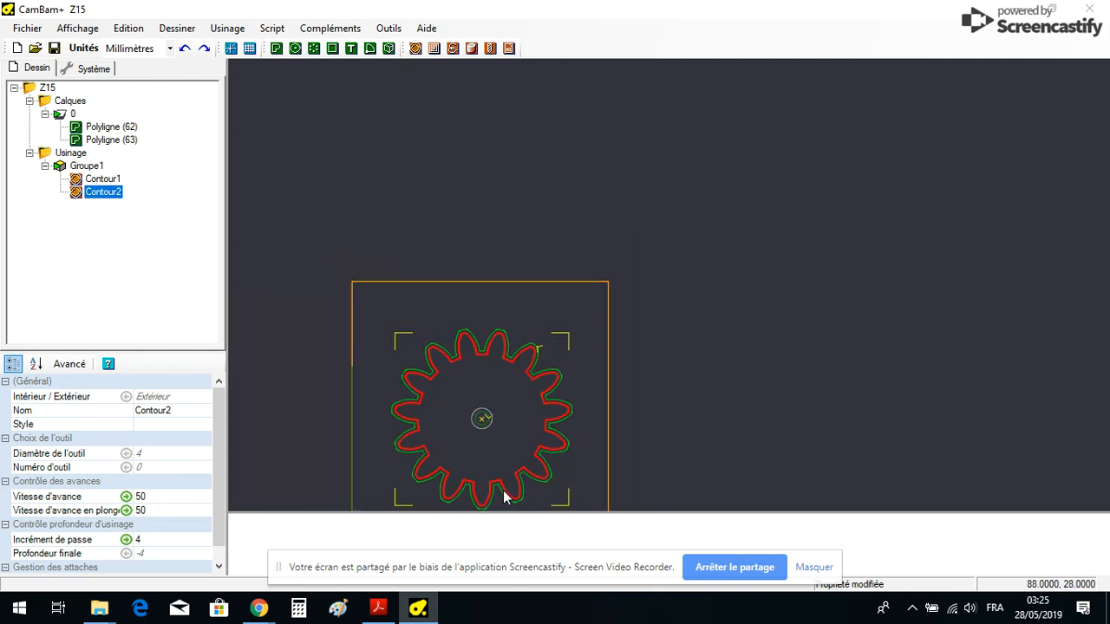
# Create the GCode file of the gear machining on the desktop under the name Z15
pyautogui.click(232, 30)
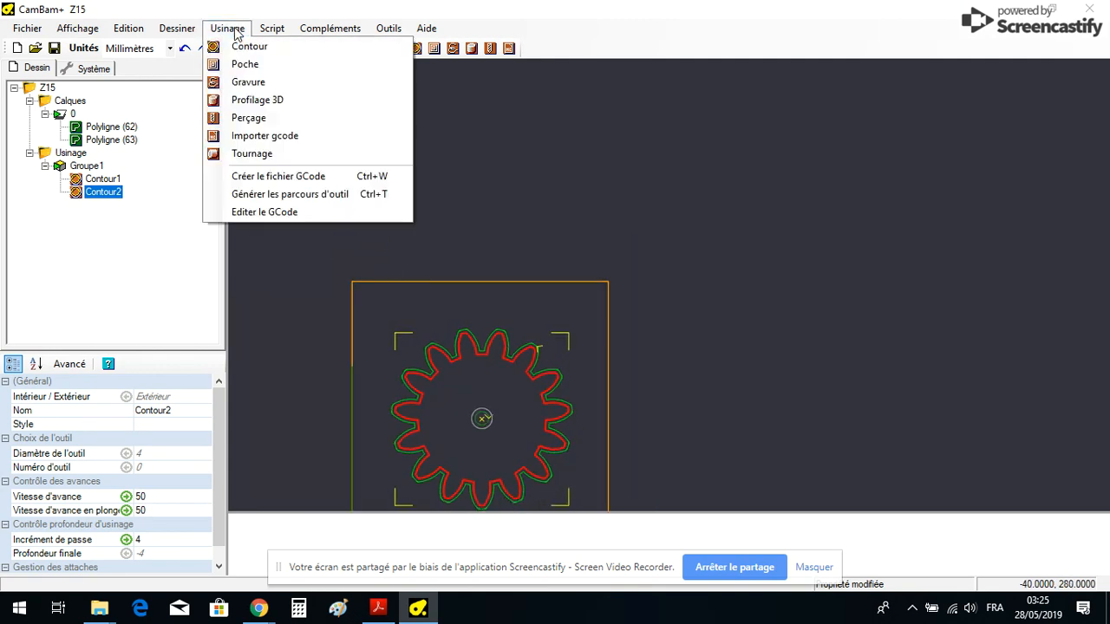
pyautogui.click(286, 178)
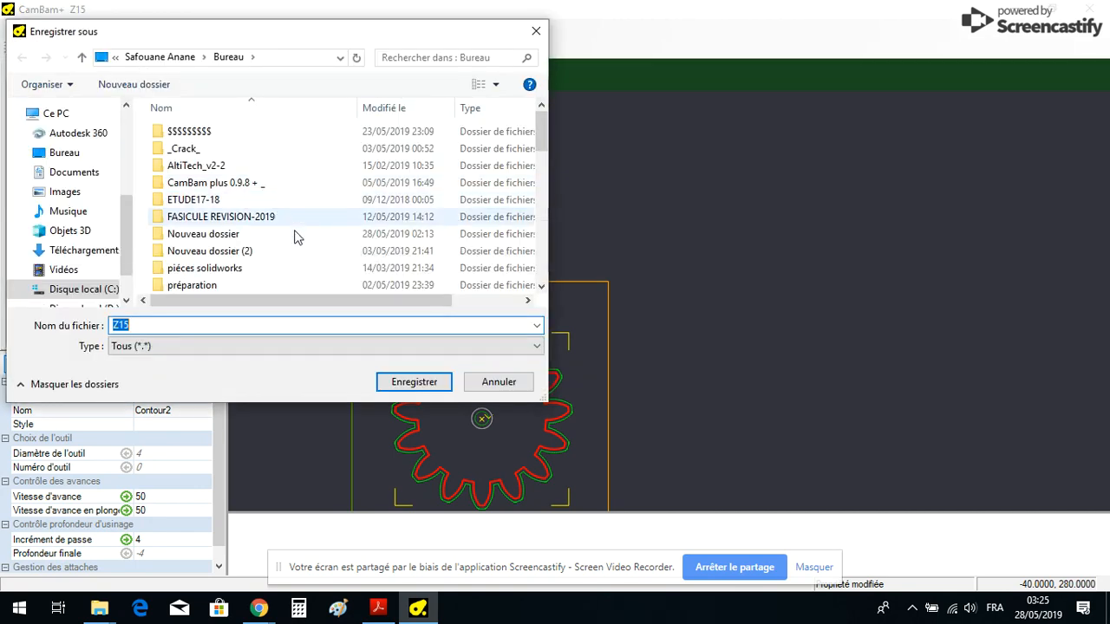
pyautogui.click(390, 381)
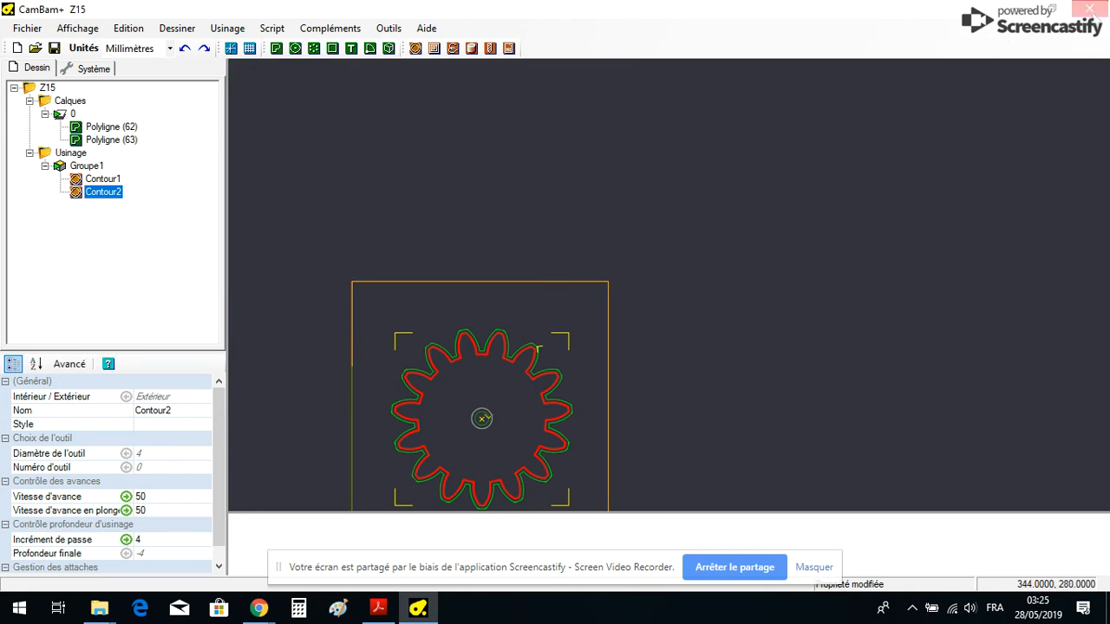
# Close CamBam and save the changes to the drawing as Z15 on the desktop
pyautogui.click(1088, 9)
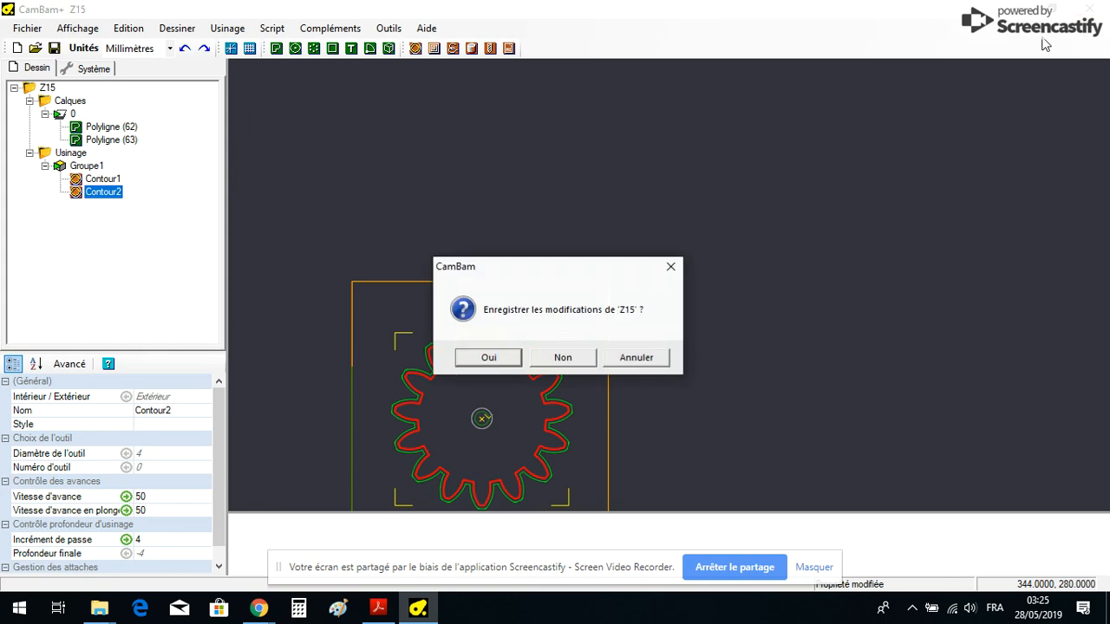
pyautogui.click(505, 359)
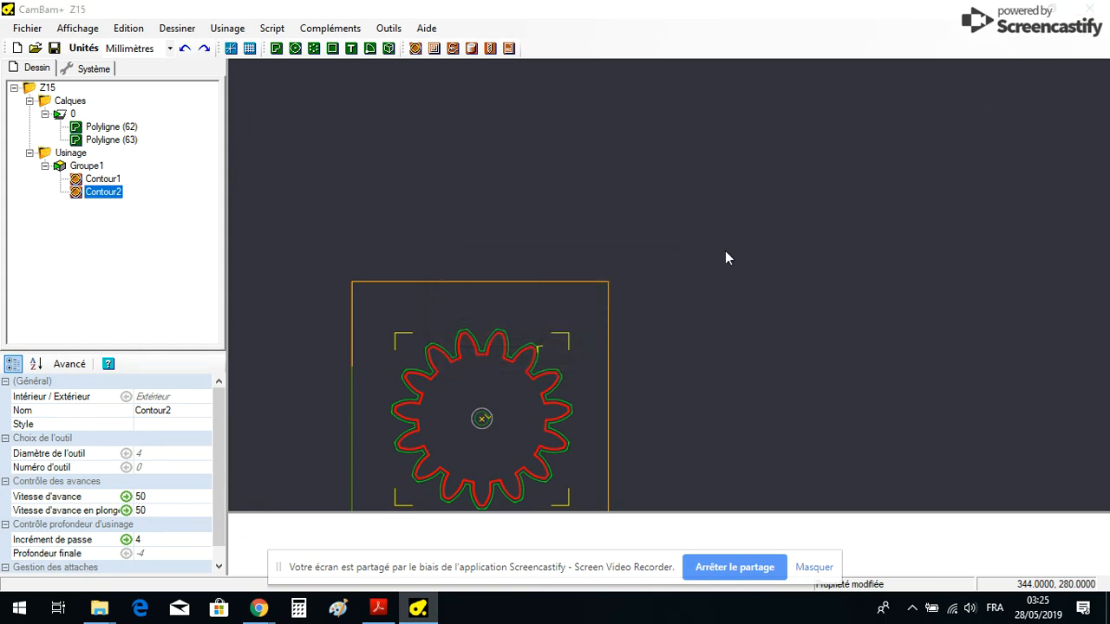
pyautogui.click(414, 381)
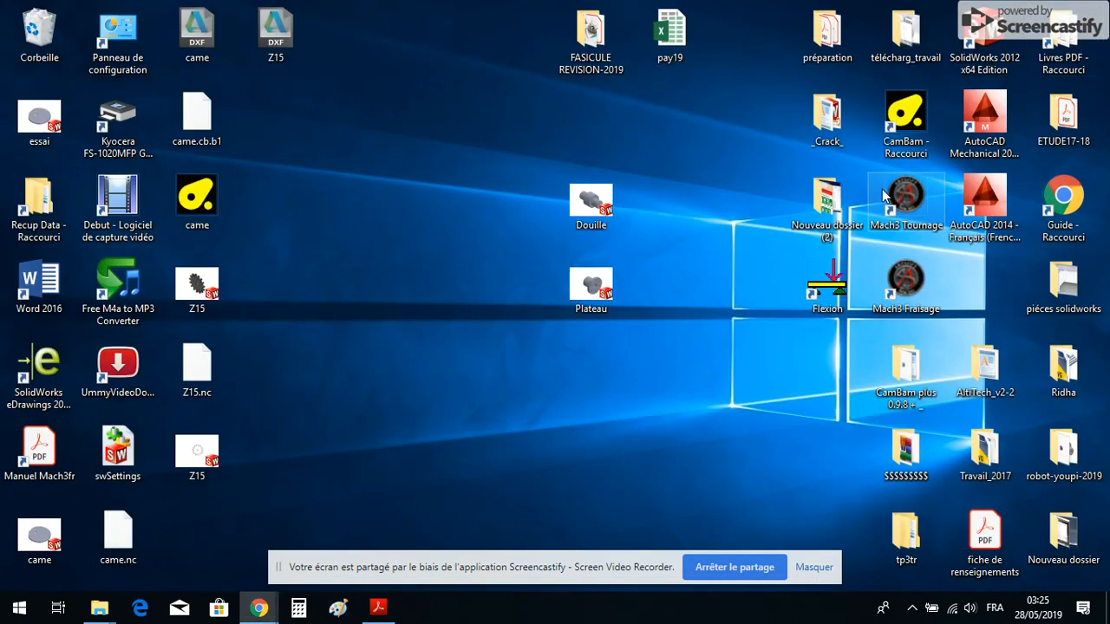
# Open Mach3 Fraisage from the desktop and reset the machine's emergency stop
pyautogui.doubleClick(909, 287)
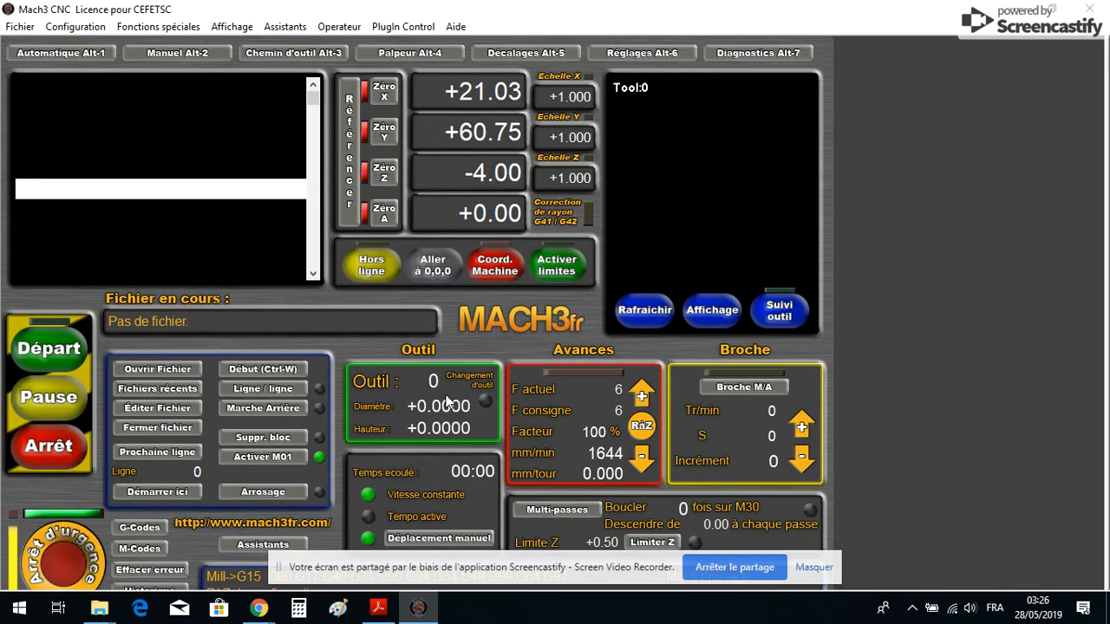
pyautogui.click(73, 566)
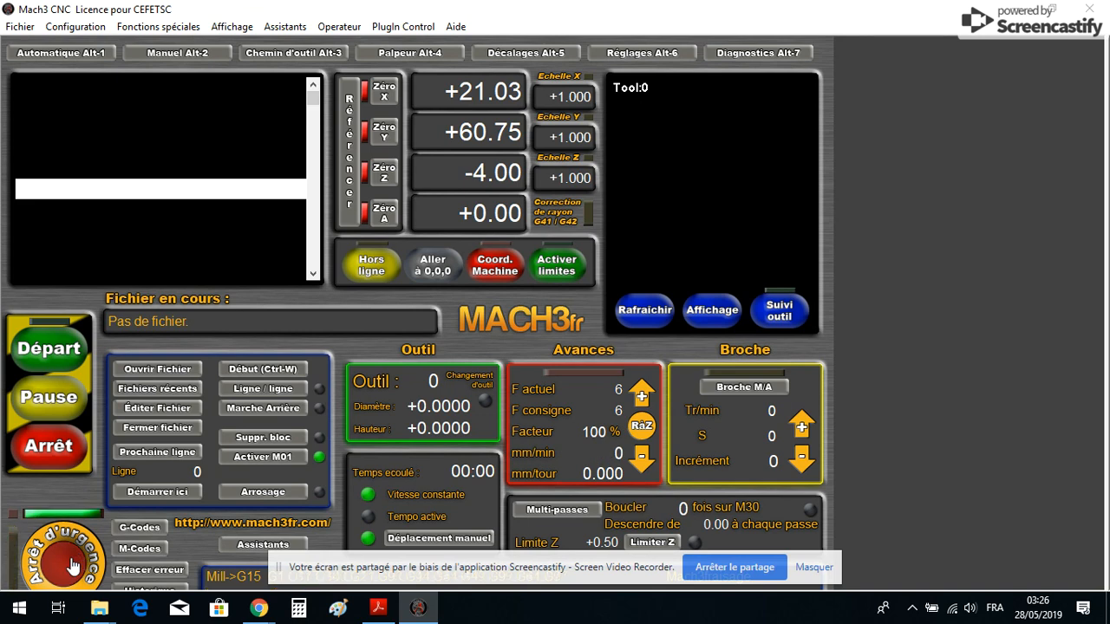
# Load the gear's GCode program Z15.nc from the desktop (Bureau)
pyautogui.click(31, 29)
pyautogui.click(40, 45)
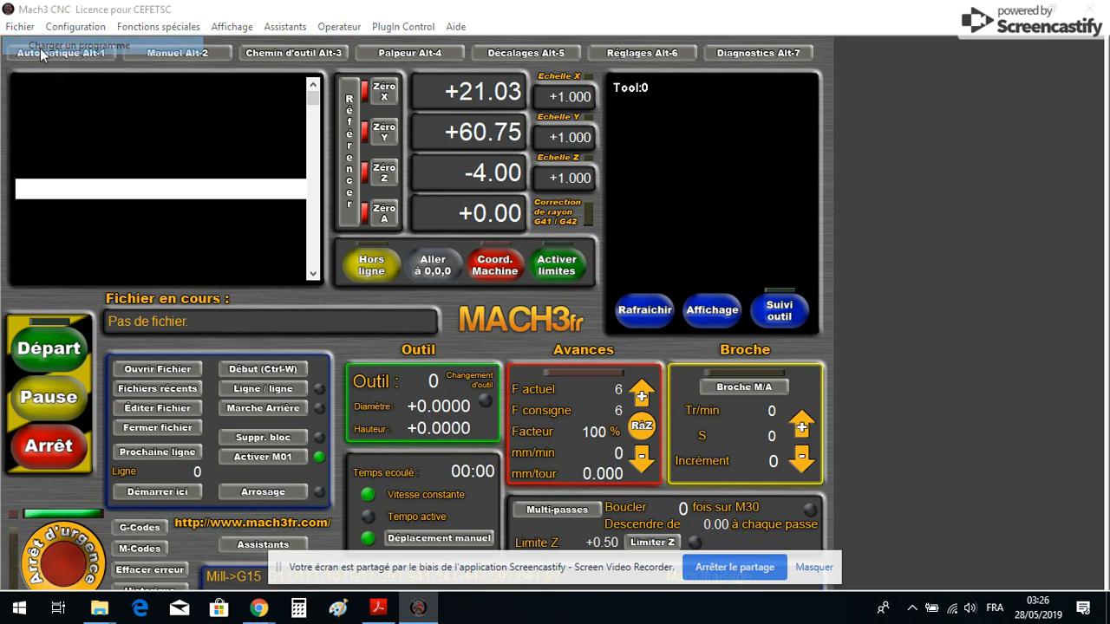
pyautogui.click(368, 217)
pyautogui.scroll(-10, 582, 277)
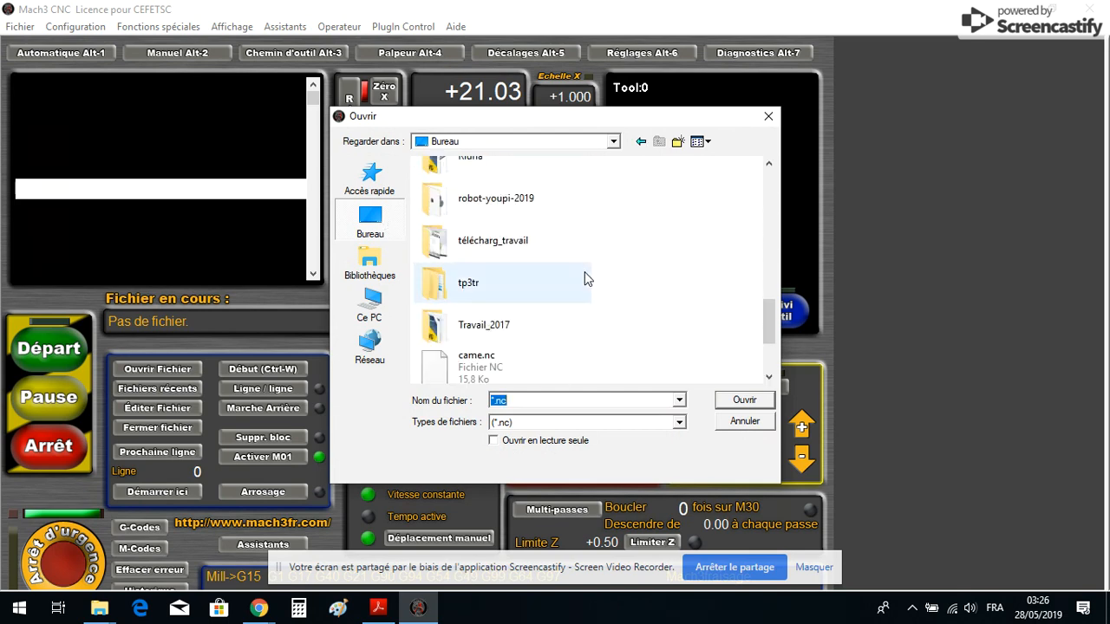
pyautogui.click(455, 371)
pyautogui.click(739, 400)
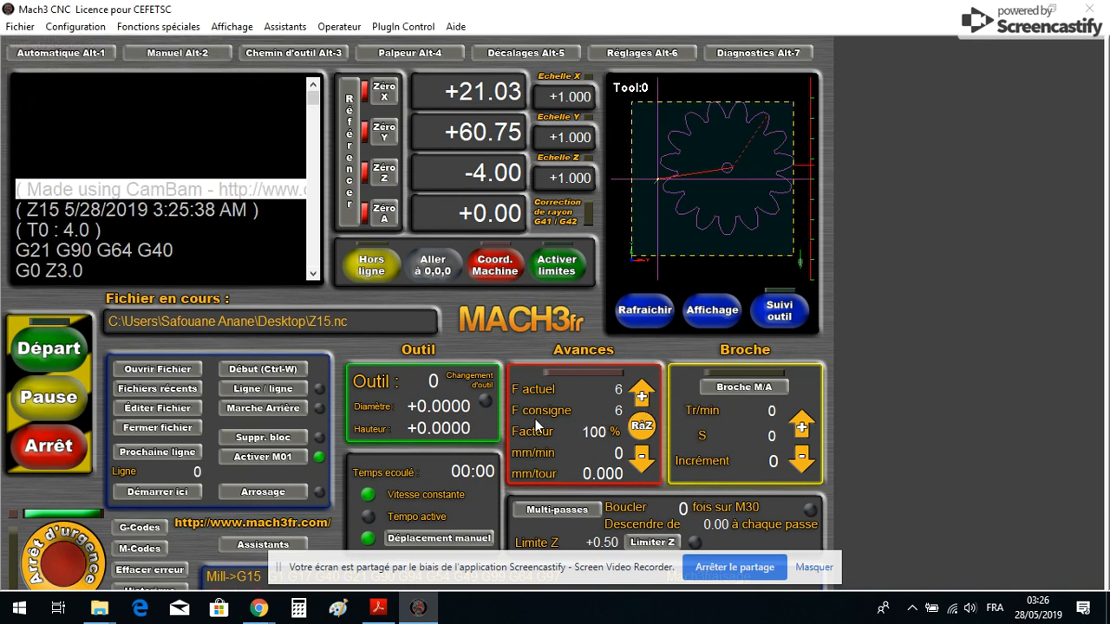
# Start the gear milling program and follow the tool up close around the bore in the toolpath display
pyautogui.click(50, 356)
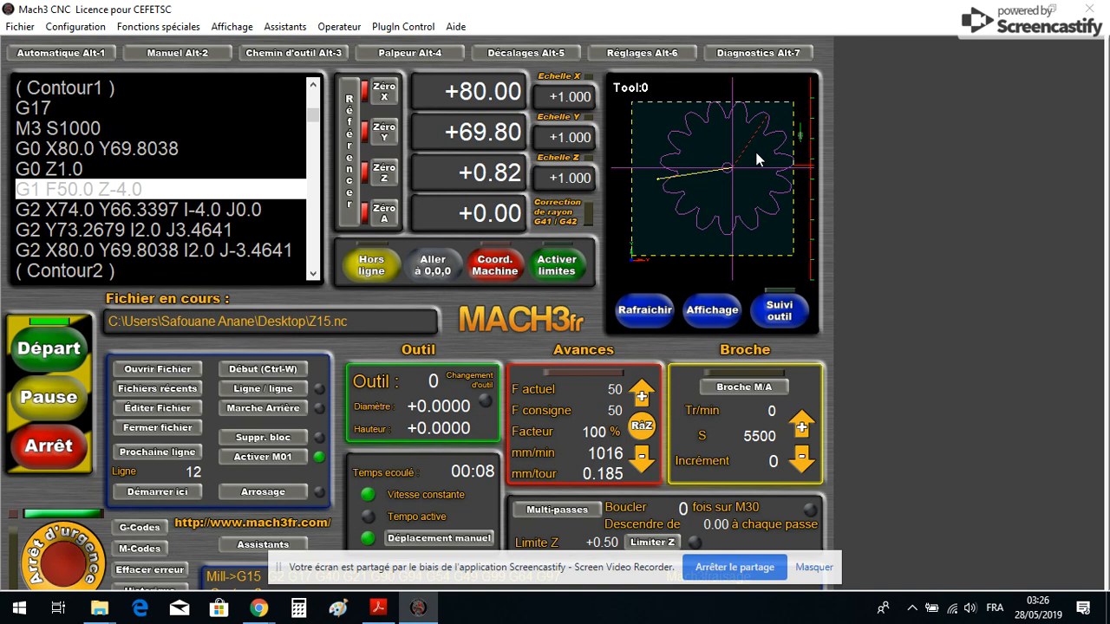
pyautogui.moveTo(721, 223); pyautogui.dragTo(729, 201)
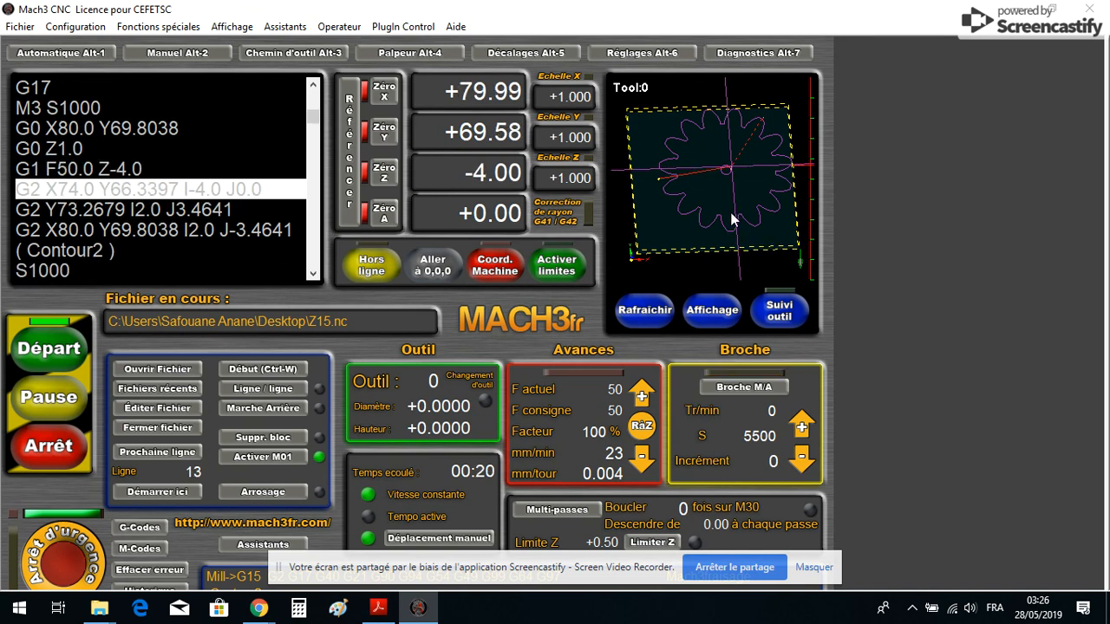
pyautogui.scroll(5, 736, 167)
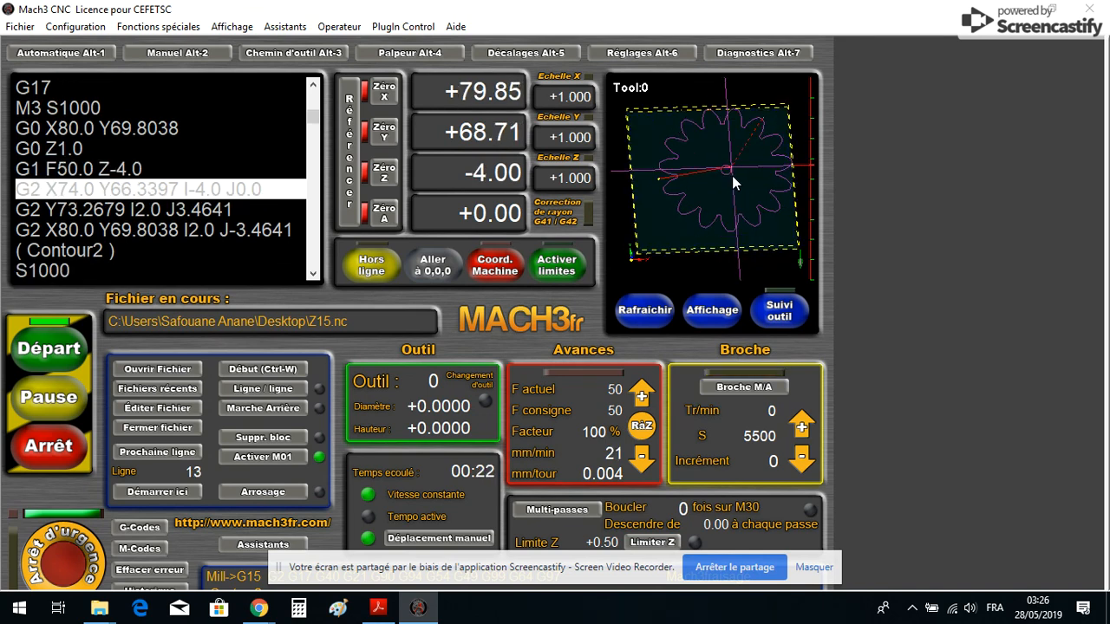
pyautogui.scroll(4, 737, 165)
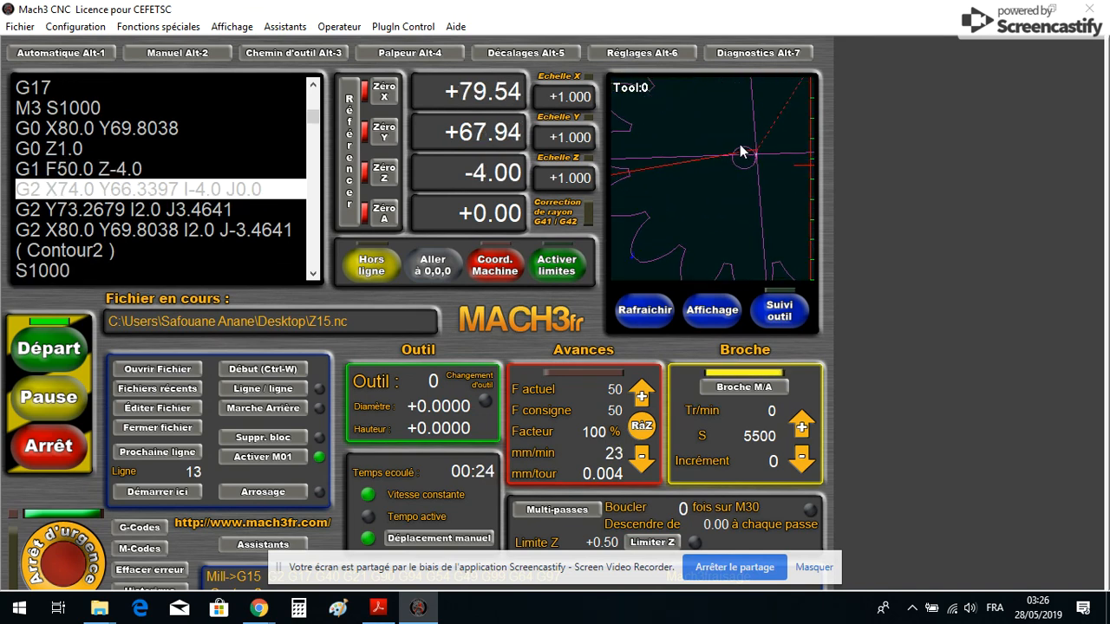